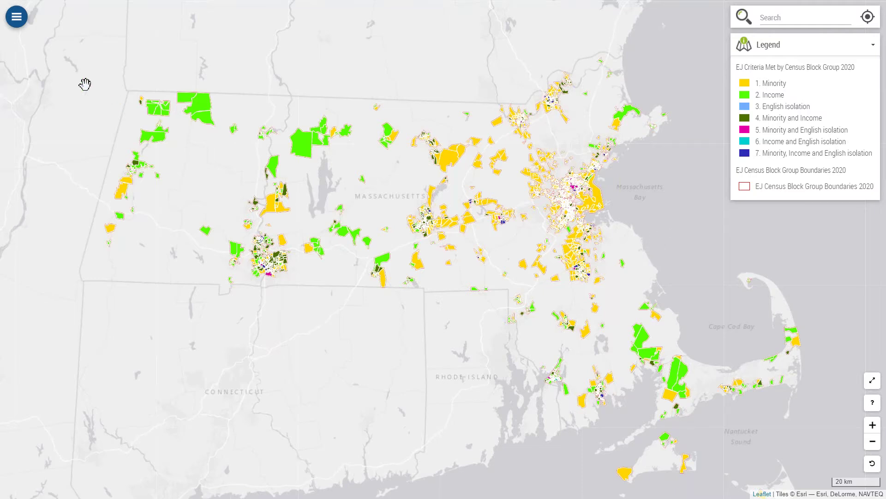
# Step: Switch the basemap to ESRI World Street Map, then reopen the layers list
pyautogui.click(16, 18)
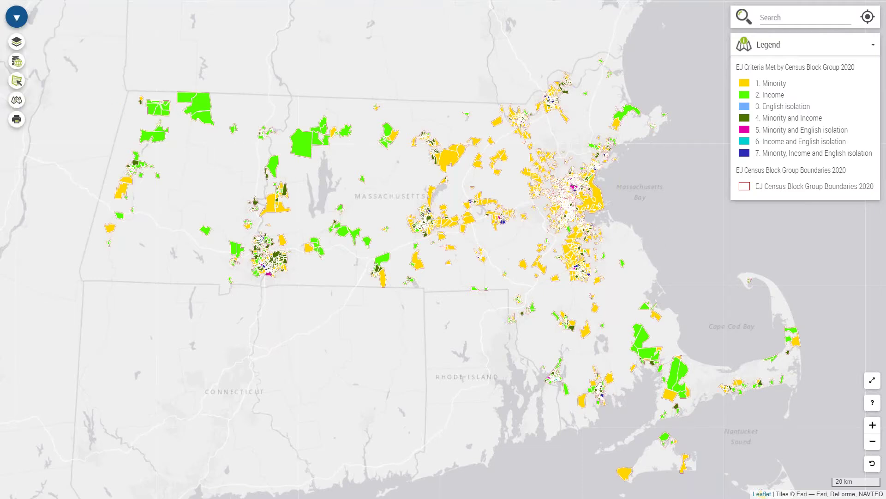
pyautogui.click(17, 102)
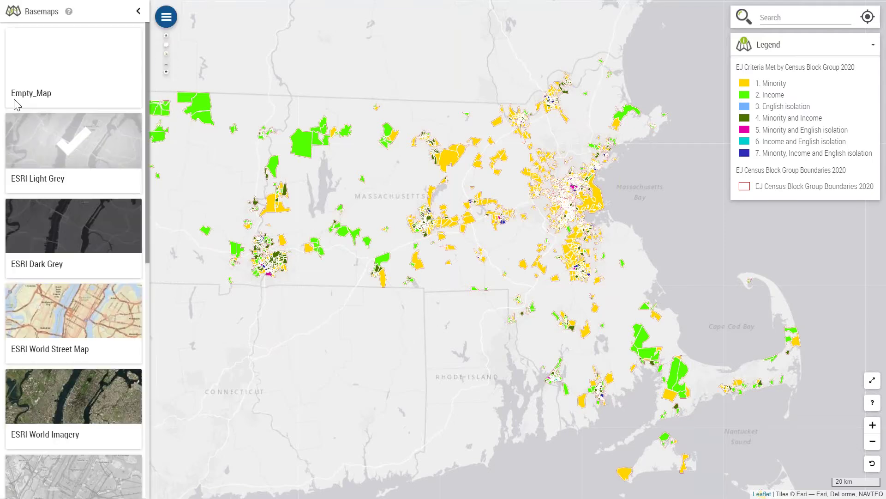
pyautogui.click(85, 319)
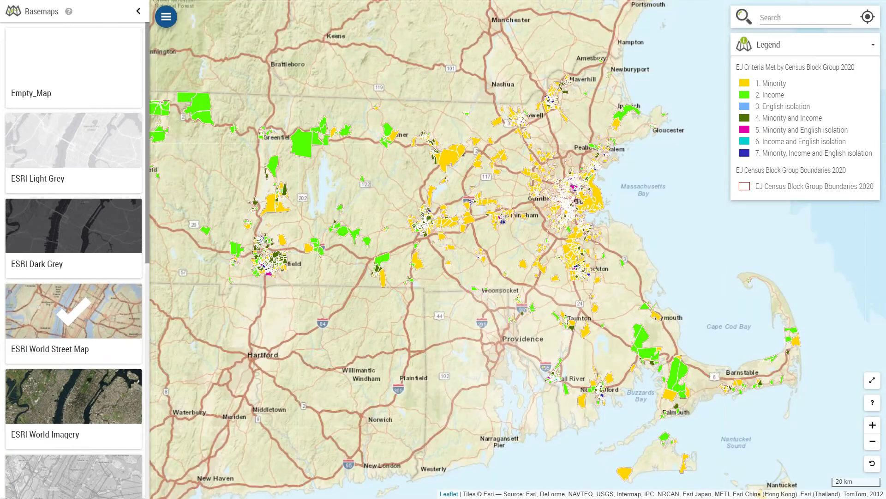
pyautogui.click(138, 11)
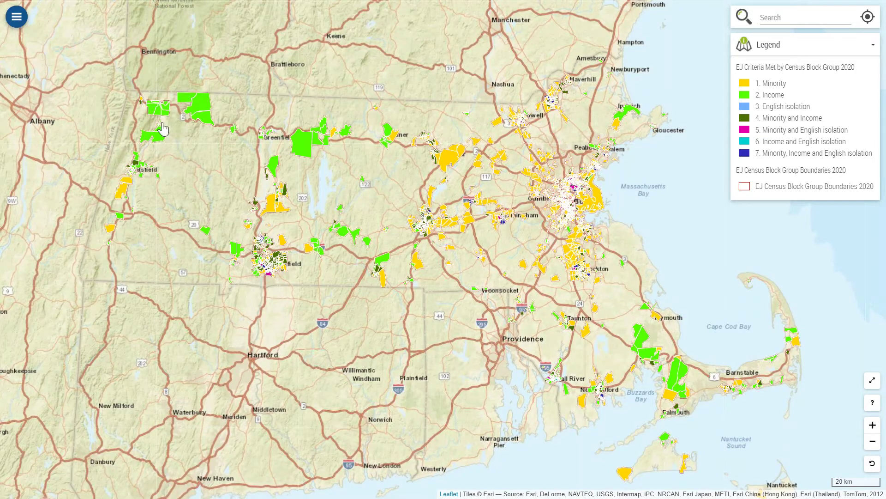
pyautogui.click(16, 17)
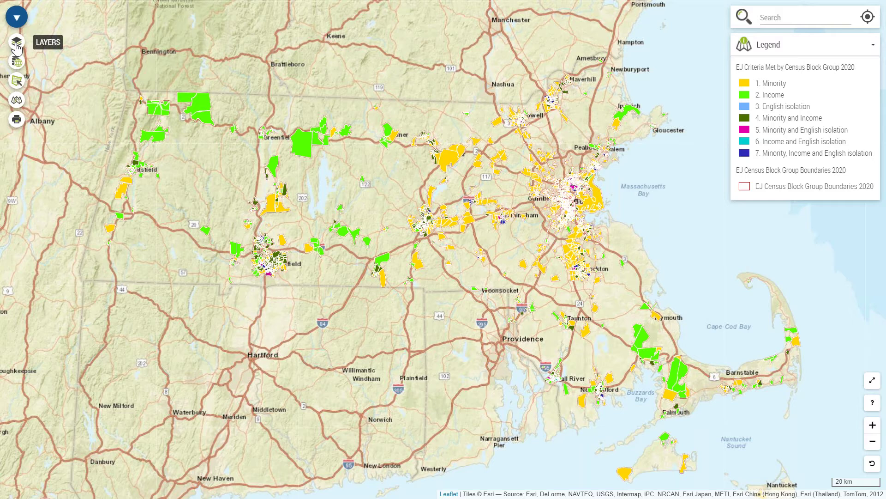
pyautogui.click(16, 45)
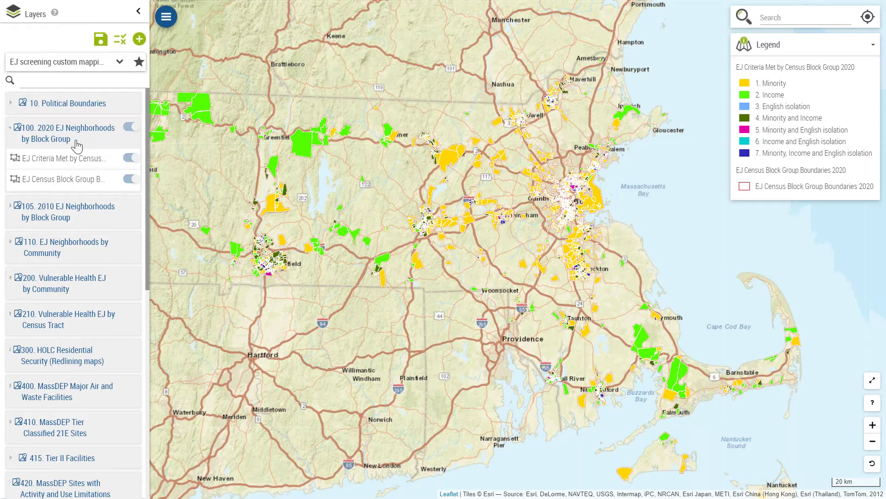
# Step: Expand and collapse groups 10. Political Boundaries, 200 and 210 Vulnerable Health EJ, then scroll down
pyautogui.moveTo(90, 104)
pyautogui.click(11, 104)
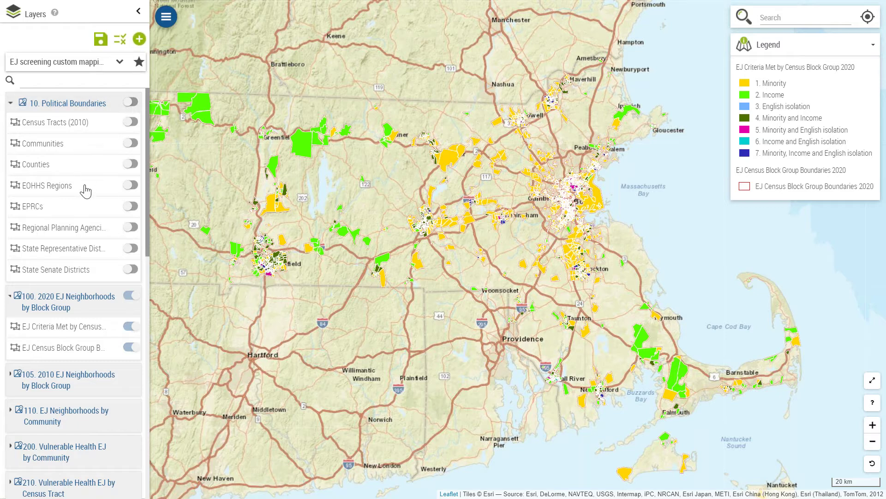
pyautogui.click(10, 104)
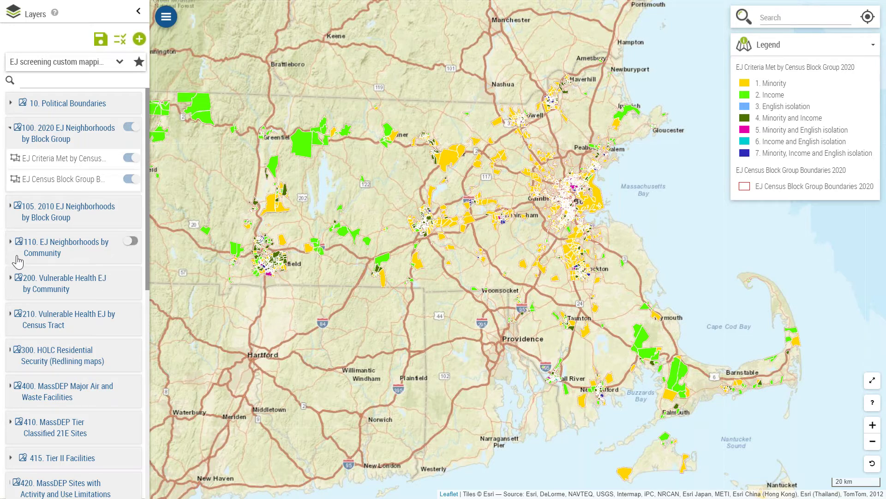
pyautogui.click(11, 288)
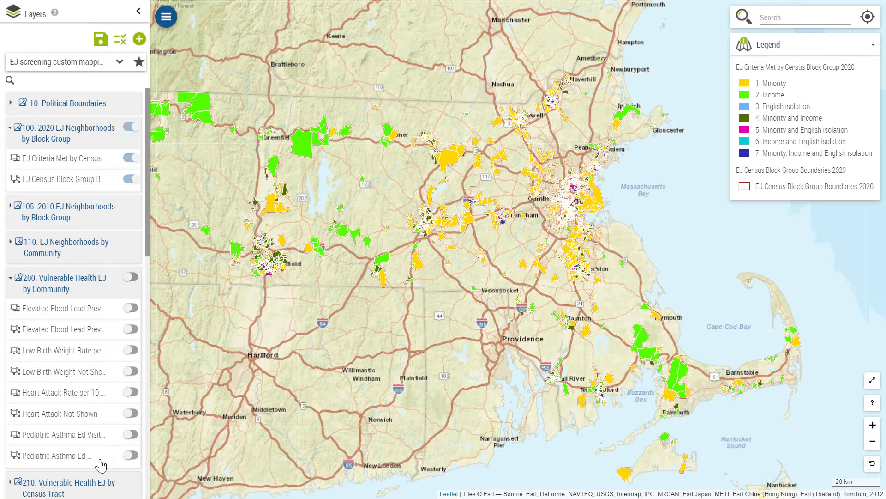
pyautogui.click(10, 287)
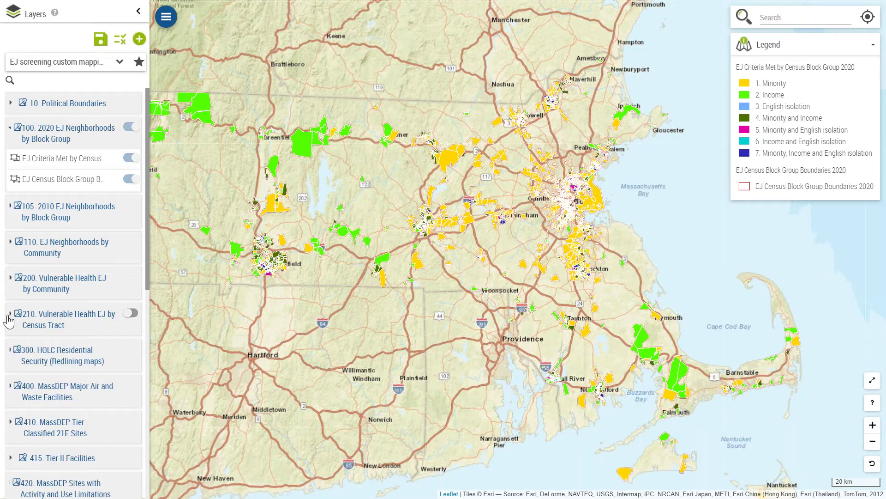
pyautogui.click(8, 321)
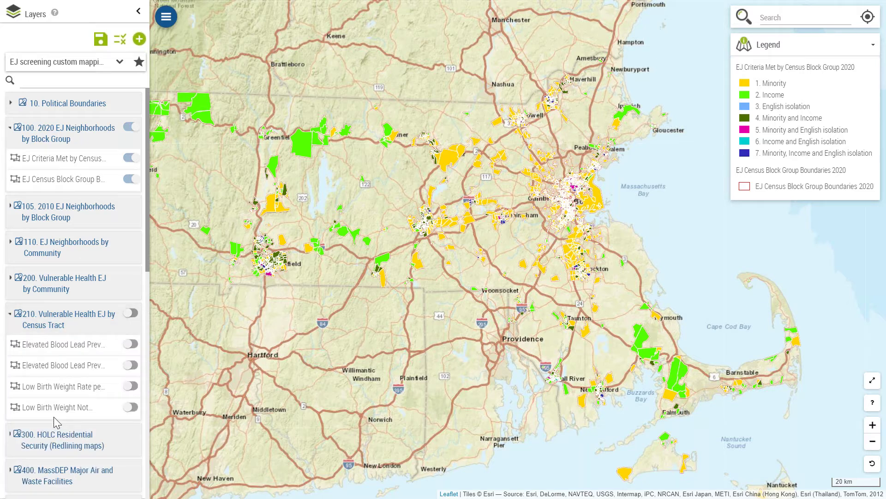
pyautogui.click(9, 317)
pyautogui.moveTo(148, 284); pyautogui.dragTo(149, 369)
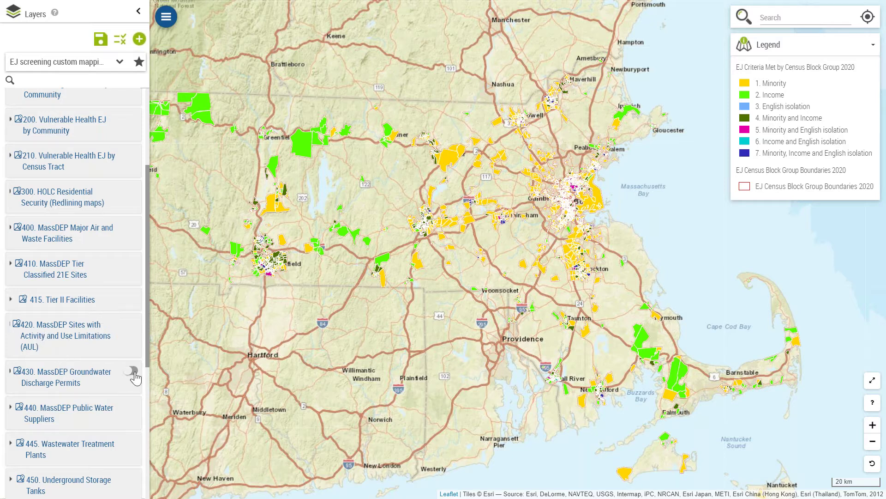
pyautogui.moveTo(150, 365); pyautogui.dragTo(149, 484)
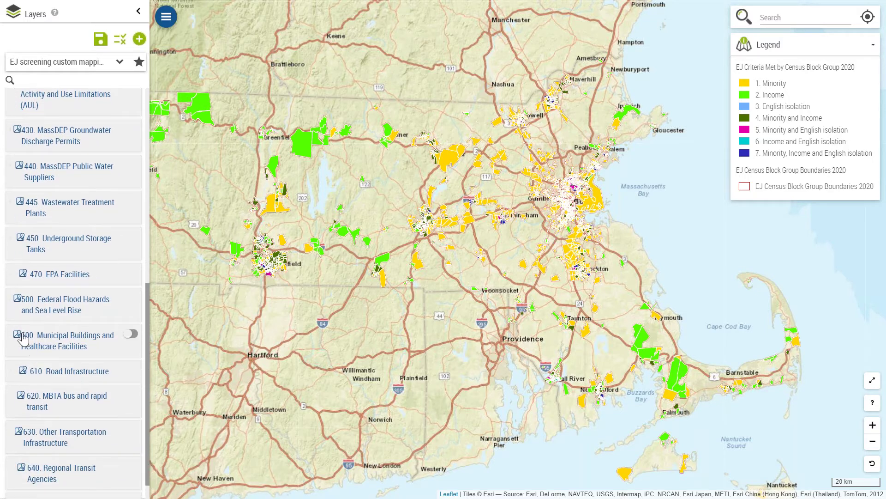
pyautogui.click(9, 309)
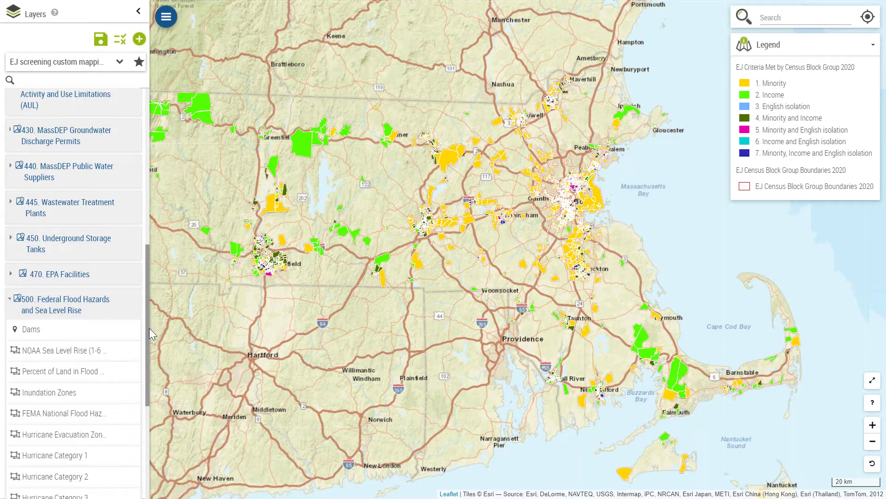
pyautogui.scroll(-1, 148, 348)
pyautogui.scroll(-2, 148, 353)
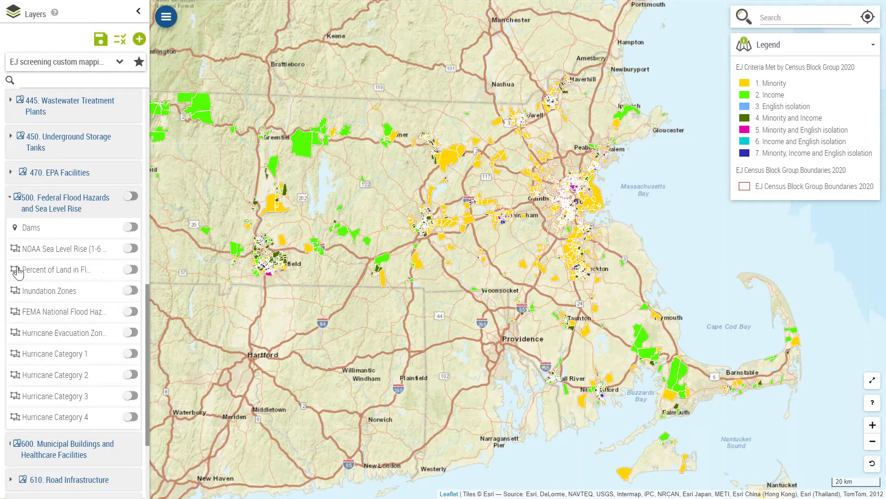
pyautogui.click(10, 202)
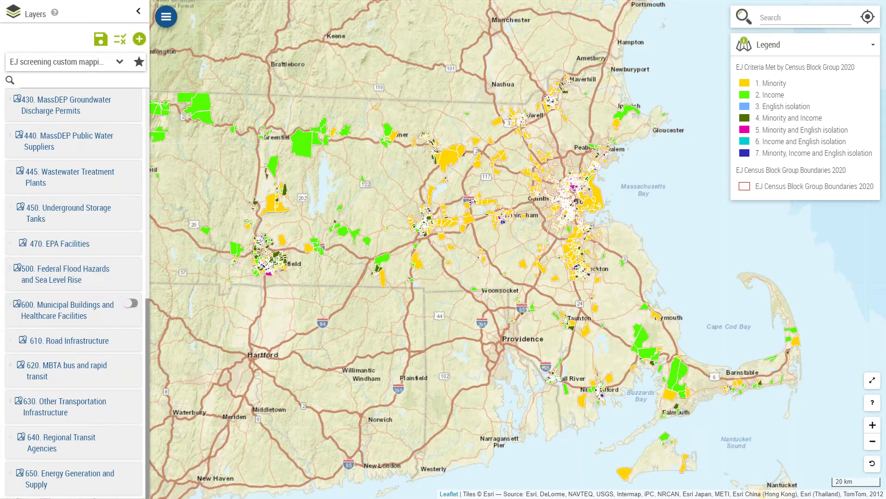
pyautogui.click(10, 307)
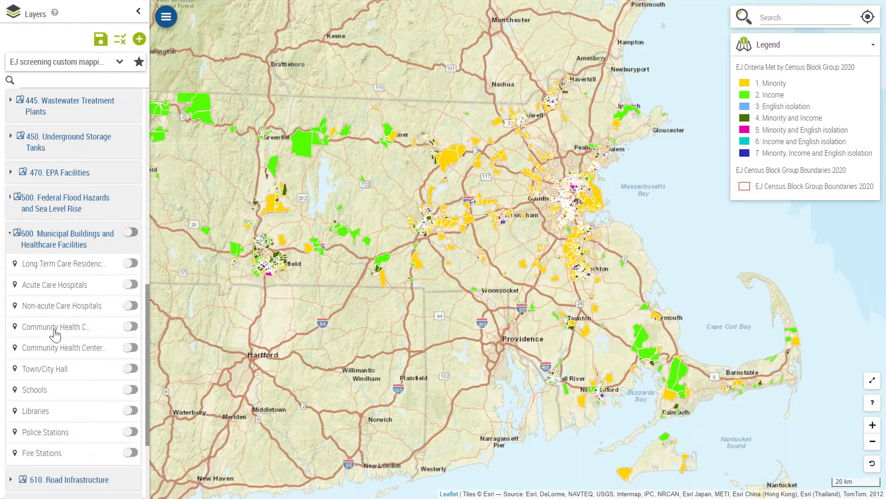
pyautogui.click(11, 239)
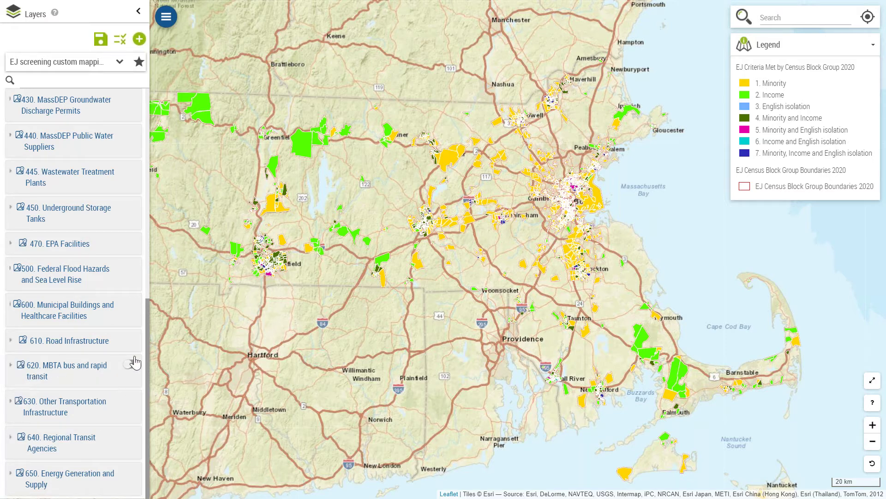
pyautogui.click(148, 293)
pyautogui.moveTo(148, 296); pyautogui.dragTo(142, 488)
pyautogui.click(166, 17)
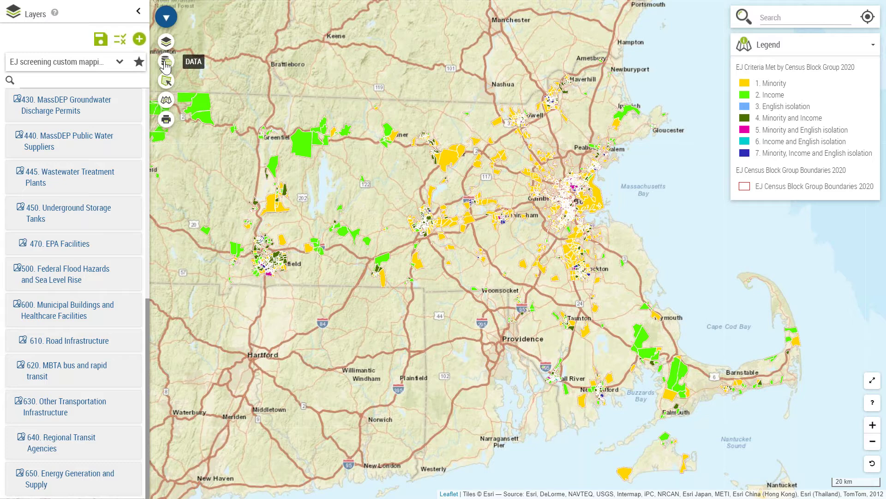
# Step: Search 'st, brockton' and go to the North Main and Wilder St, Brockton match
pyautogui.click(166, 17)
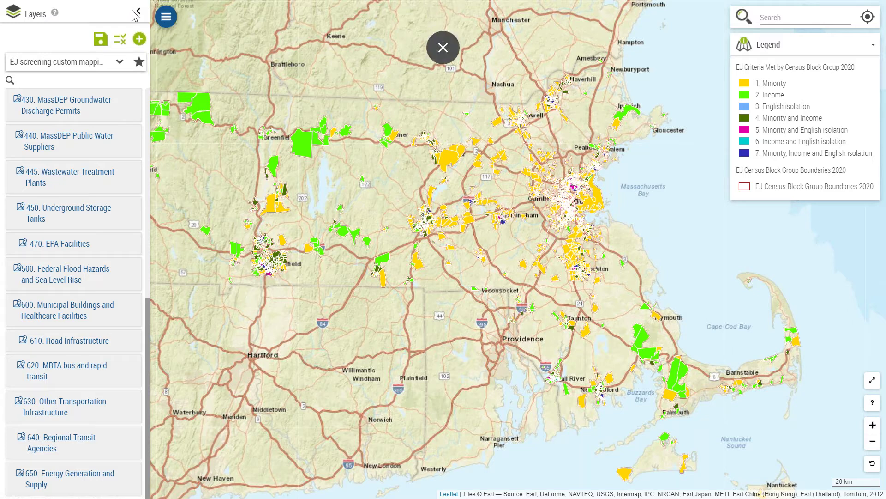
pyautogui.click(137, 14)
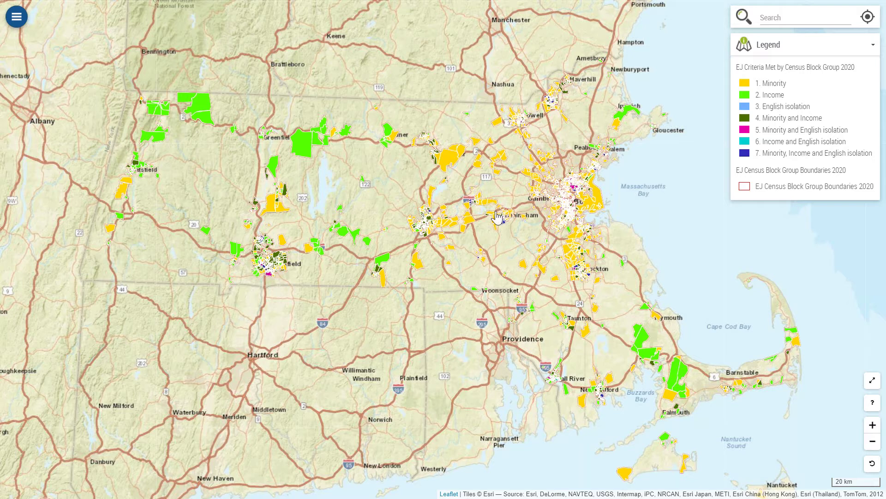
pyautogui.click(759, 15)
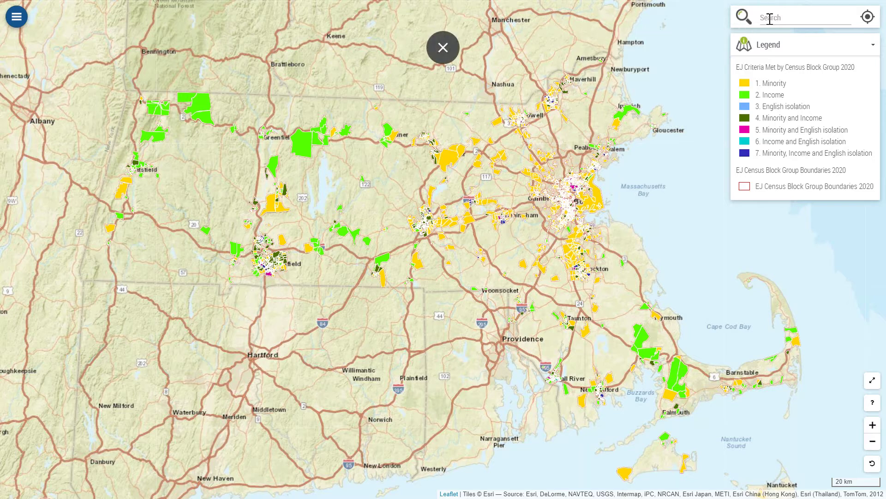
pyautogui.click(772, 17)
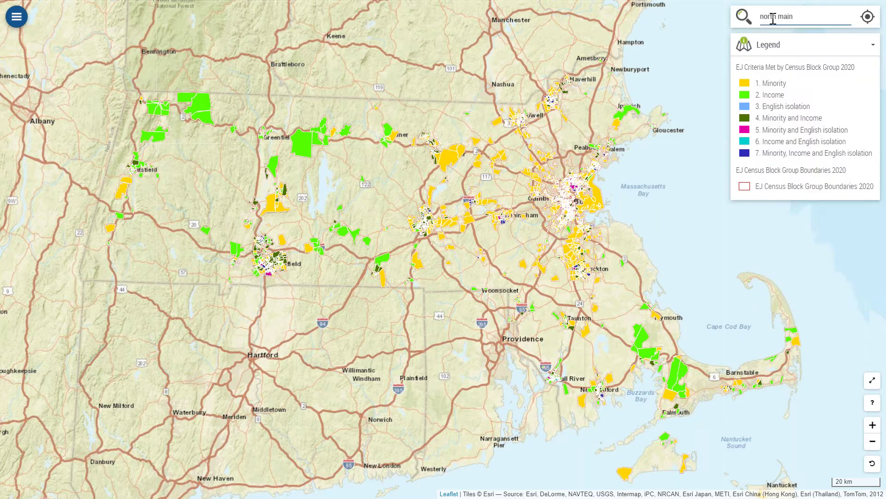
pyautogui.write('st, brockton, ma')
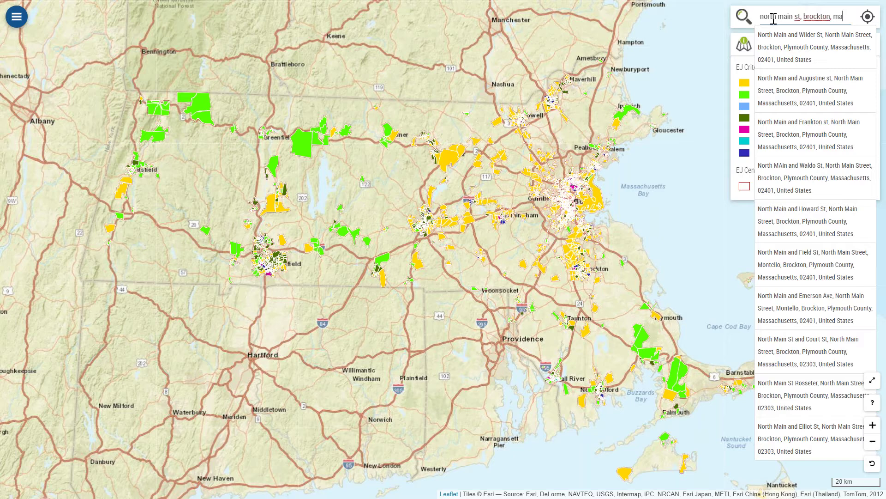
pyautogui.click(780, 46)
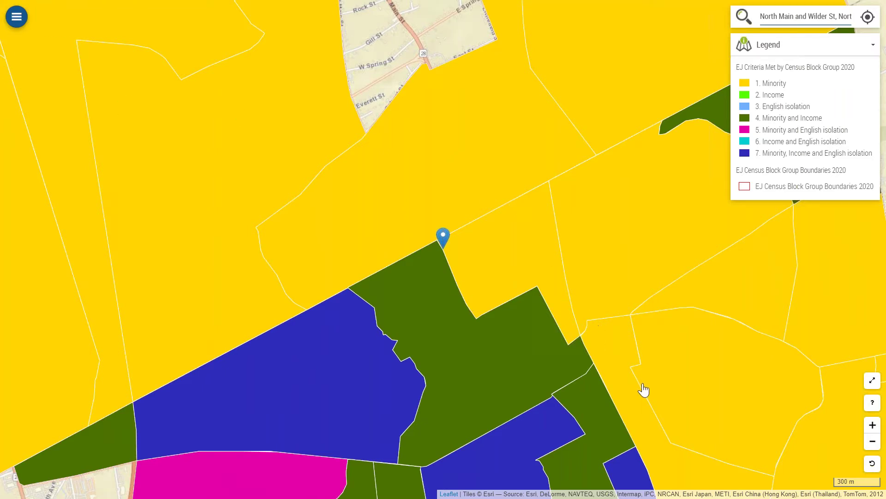
# Step: Pan the map south of the marker and reopen the layers list
pyautogui.moveTo(643, 384); pyautogui.dragTo(661, 290)
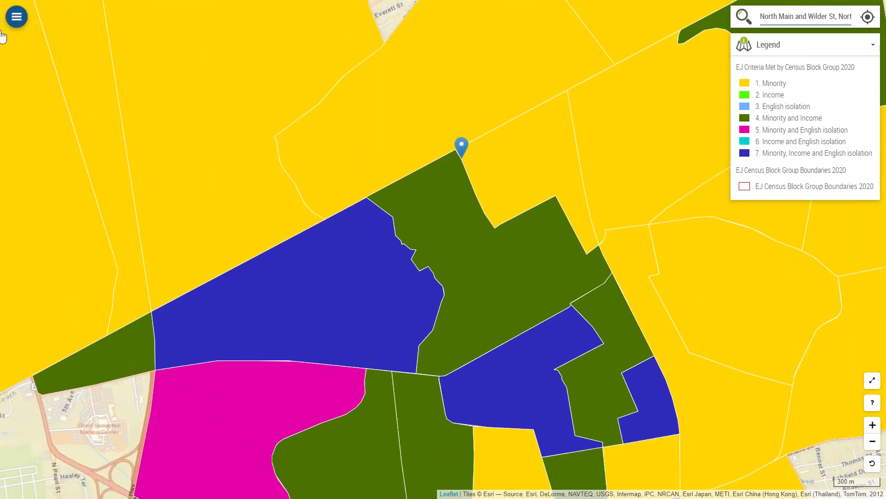
pyautogui.click(9, 17)
pyautogui.click(16, 43)
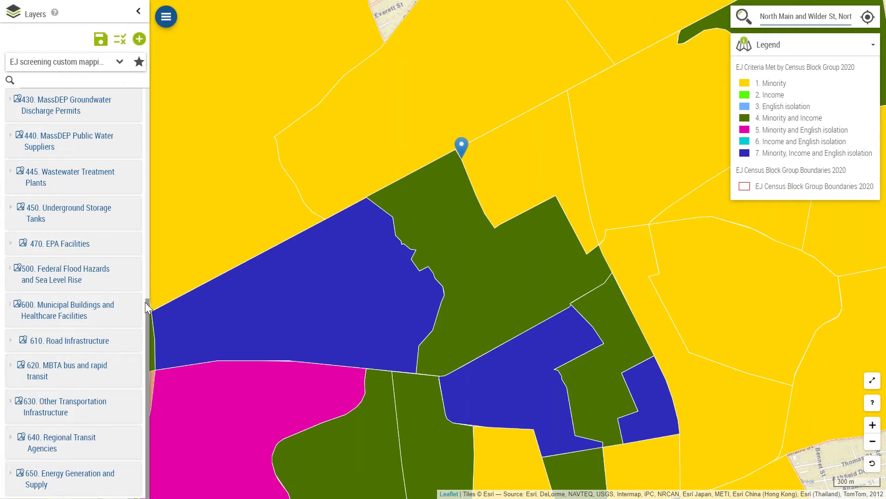
# Step: Turn on the Communities layer under 10. Political Boundaries, zoom out one level, and pan south
pyautogui.moveTo(146, 303); pyautogui.dragTo(152, 66)
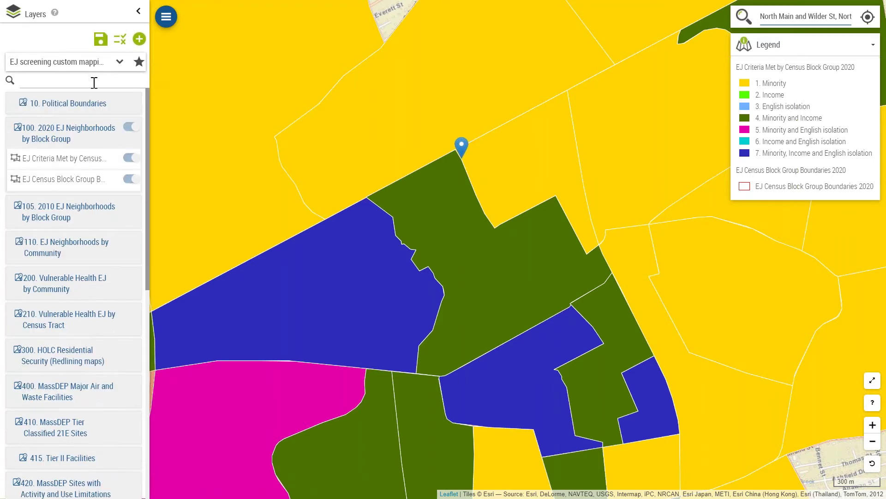
pyautogui.click(10, 103)
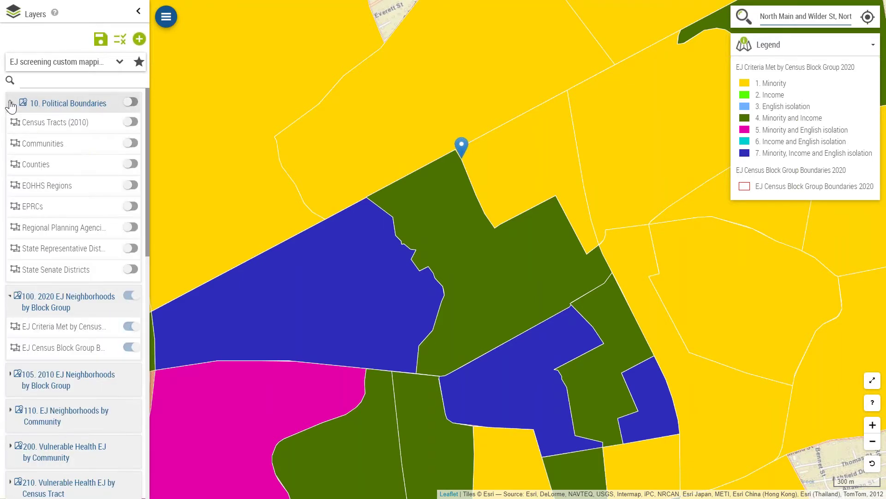
pyautogui.click(133, 145)
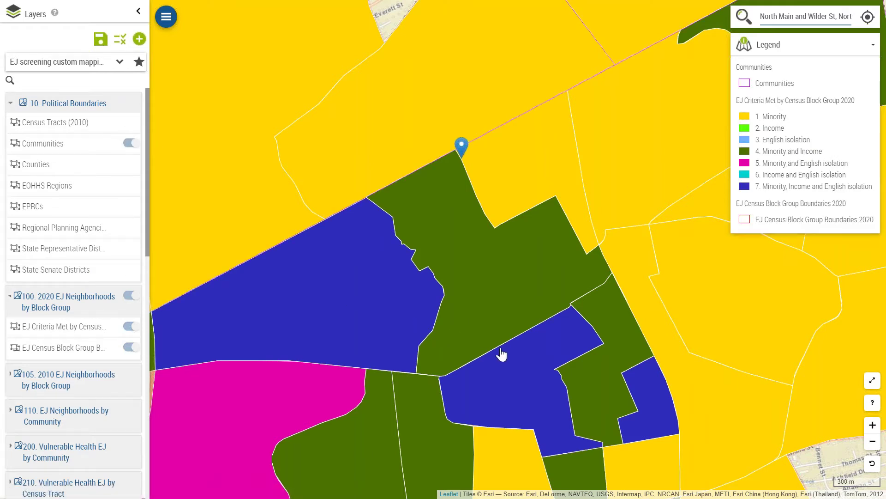
pyautogui.click(873, 444)
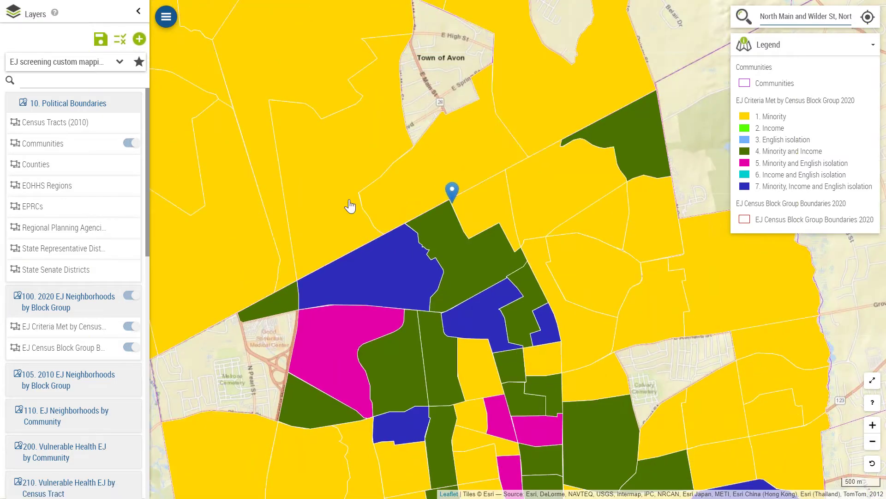
pyautogui.moveTo(520, 275); pyautogui.dragTo(544, 192)
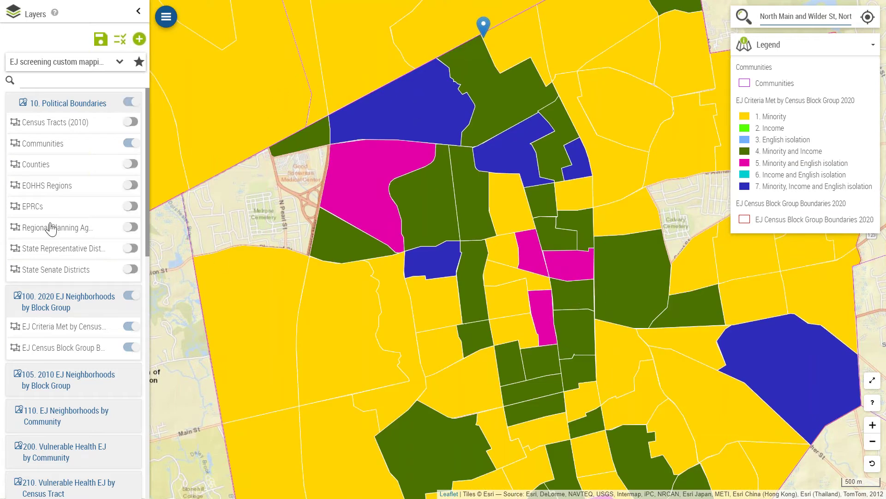
pyautogui.click(75, 330)
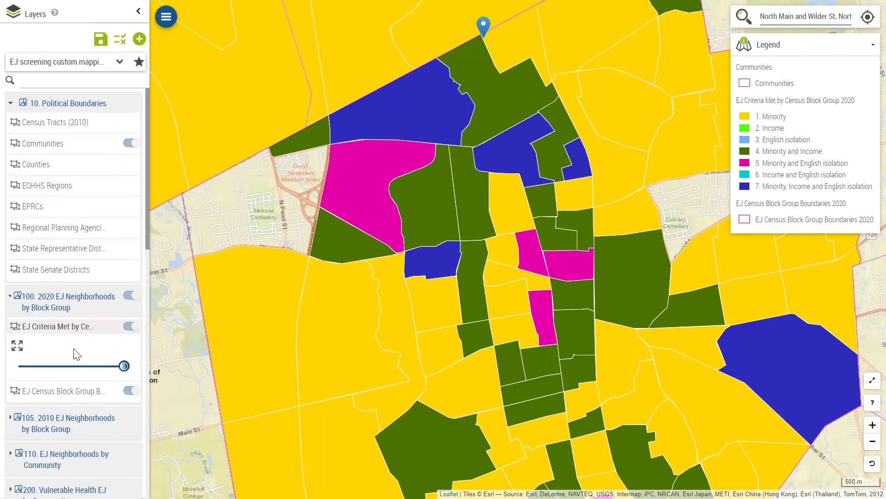
# Step: Lower the EJ Criteria Met by Census Block Group layer's opacity to about one third
pyautogui.moveTo(123, 366); pyautogui.dragTo(55, 366)
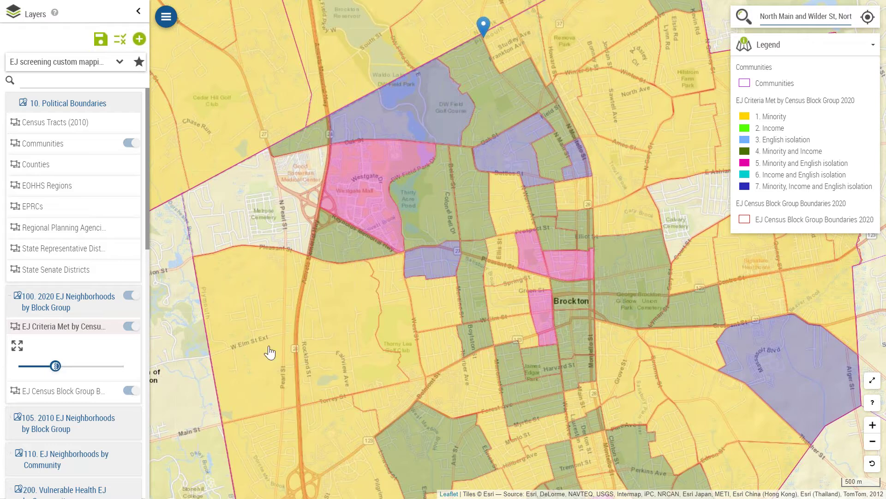
pyautogui.moveTo(148, 243); pyautogui.dragTo(134, 293)
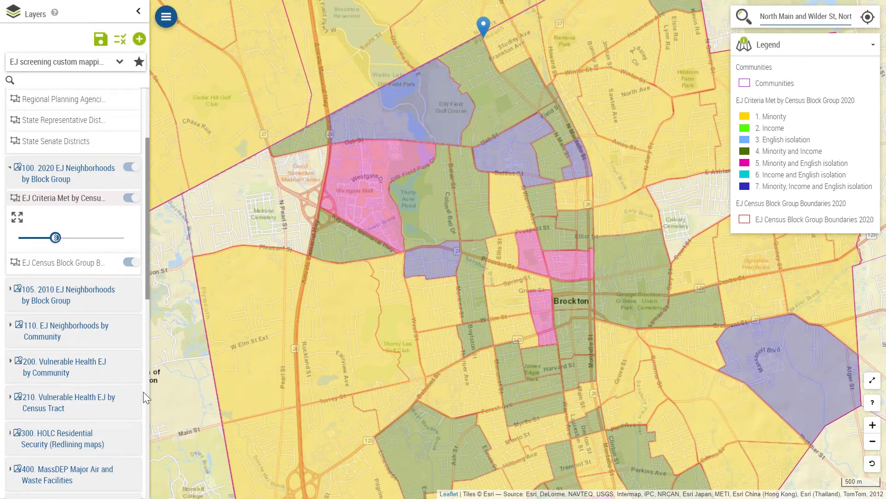
# Step: Under 210. Vulnerable Health EJ by Census Tract, turn on Low Birth Weight Rate and Not Shown
pyautogui.click(11, 401)
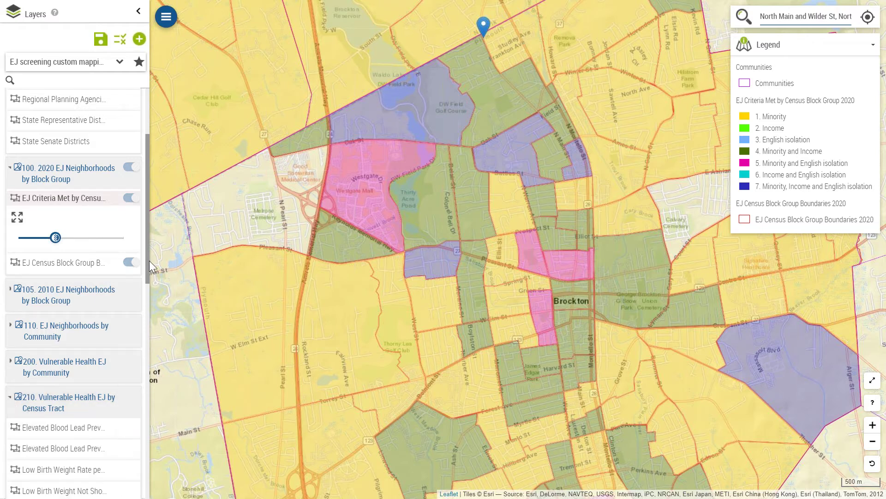
pyautogui.moveTo(146, 273); pyautogui.dragTo(142, 324)
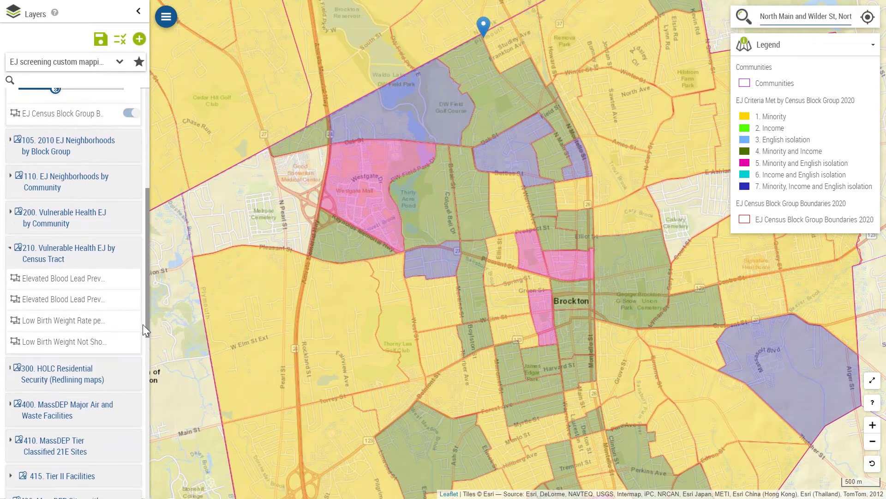
pyautogui.click(131, 320)
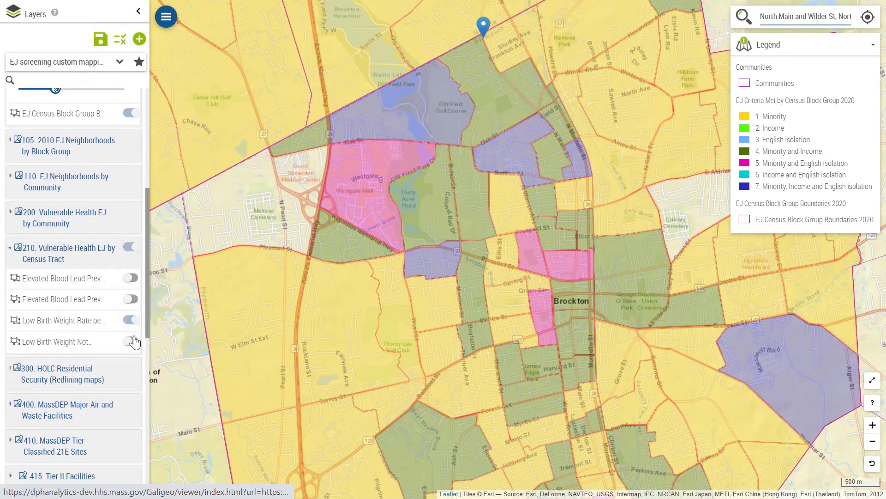
pyautogui.click(133, 342)
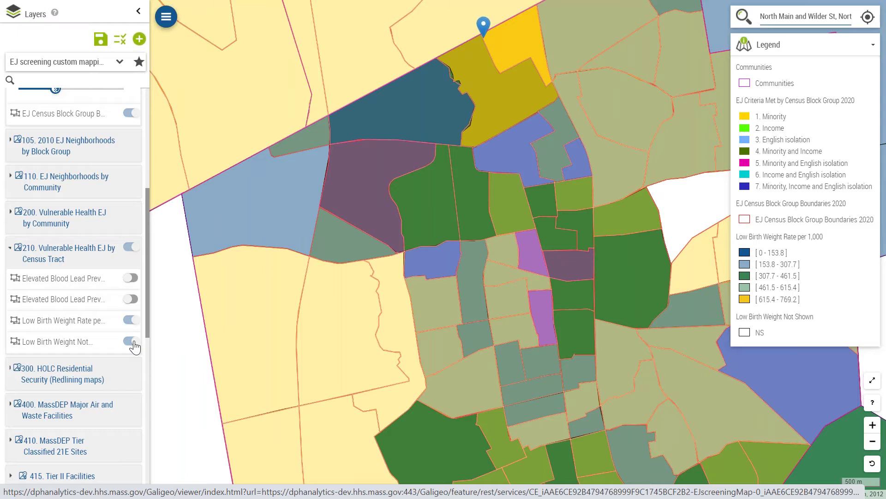
pyautogui.moveTo(145, 319); pyautogui.dragTo(143, 389)
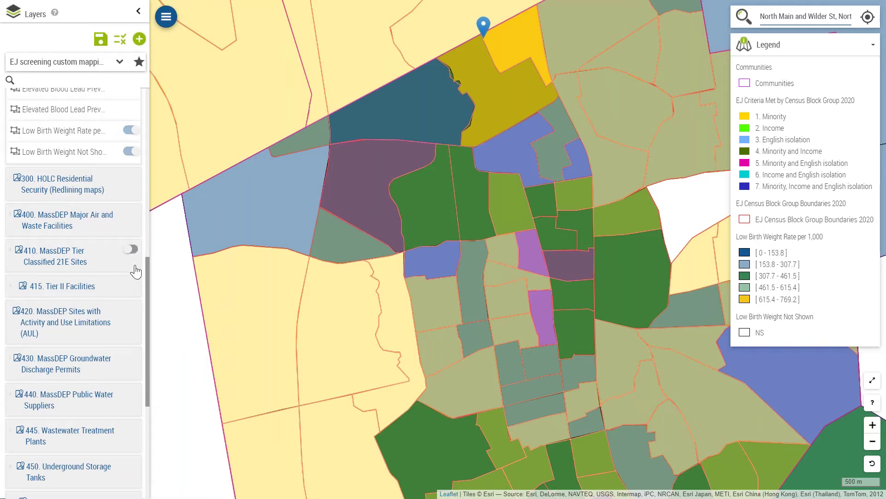
# Step: Turn on layers 400 major air/waste facilities, 410 Tier Classified 21E sites and 415 Tier II facilities
pyautogui.click(132, 215)
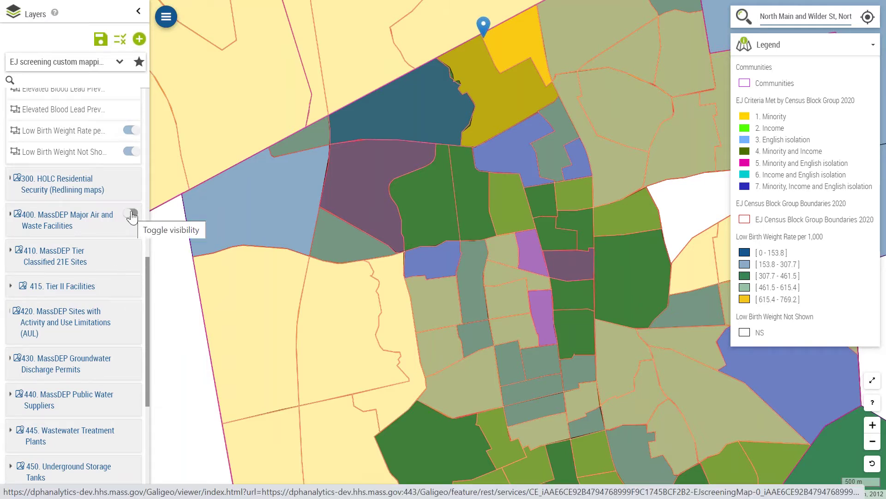
pyautogui.click(132, 251)
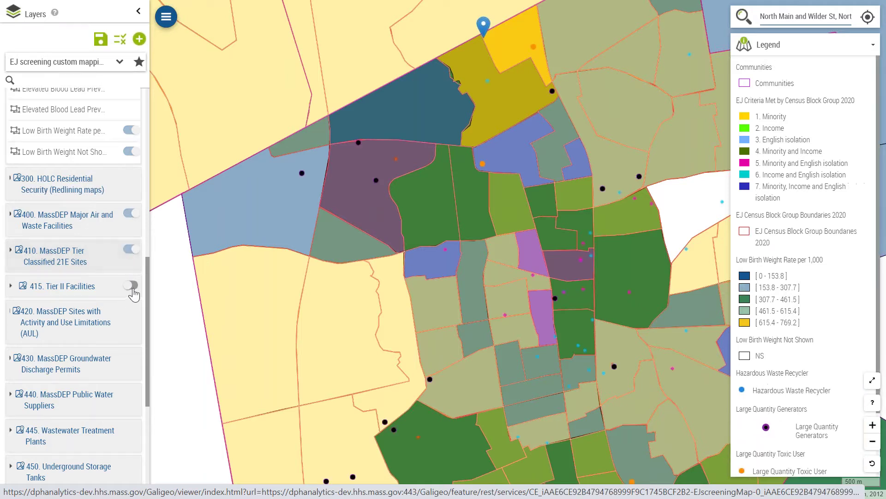
pyautogui.click(131, 286)
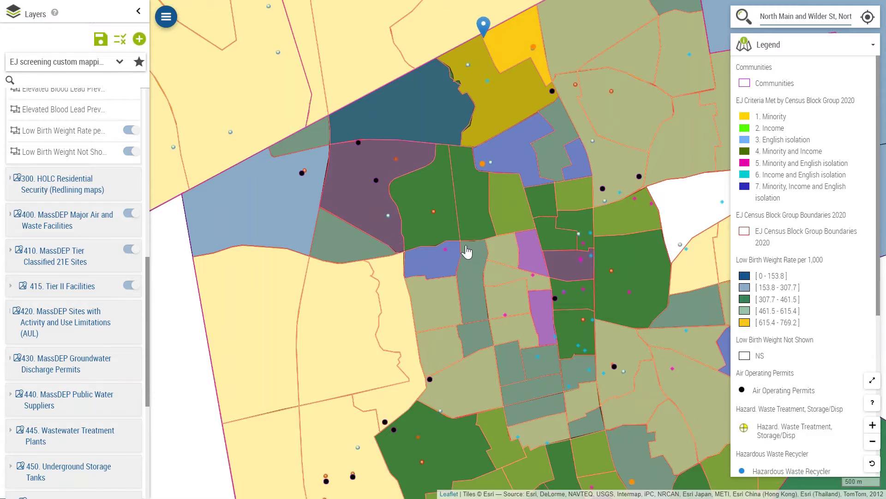
pyautogui.moveTo(588, 271); pyautogui.dragTo(599, 332)
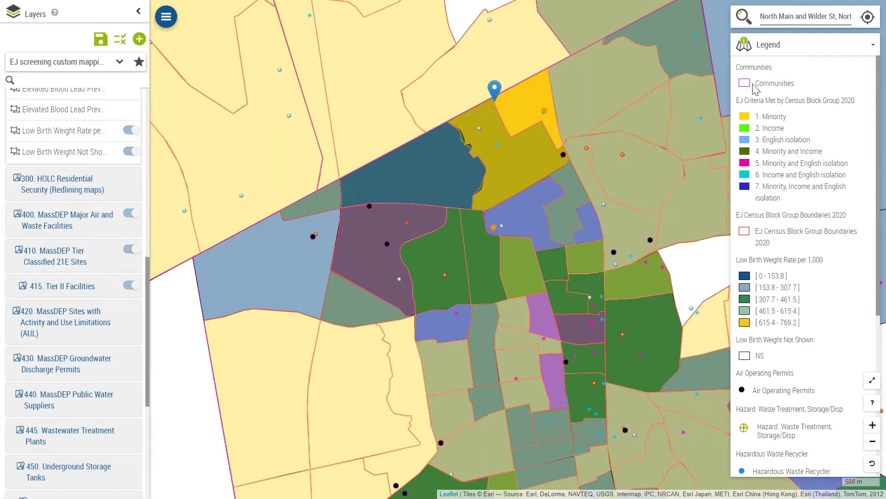
# Step: Hide the layers list and identify the yellow block group beside the address marker
pyautogui.click(138, 11)
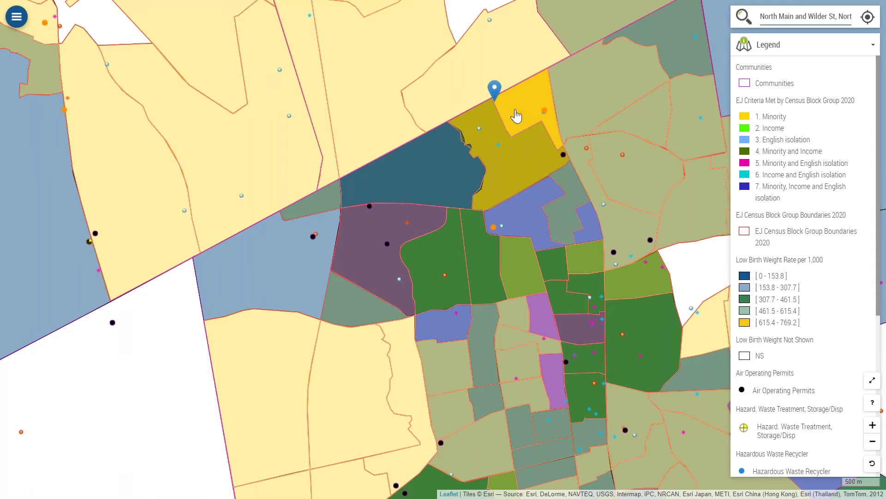
pyautogui.click(511, 148)
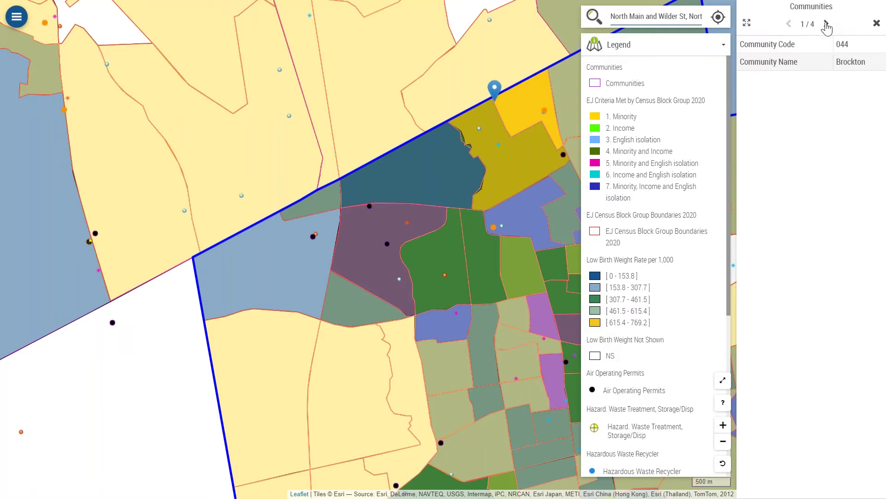
# Step: Page through identify records 1 to 4, ending at Low Birth Weight Rate 751.4, then close them
pyautogui.click(826, 24)
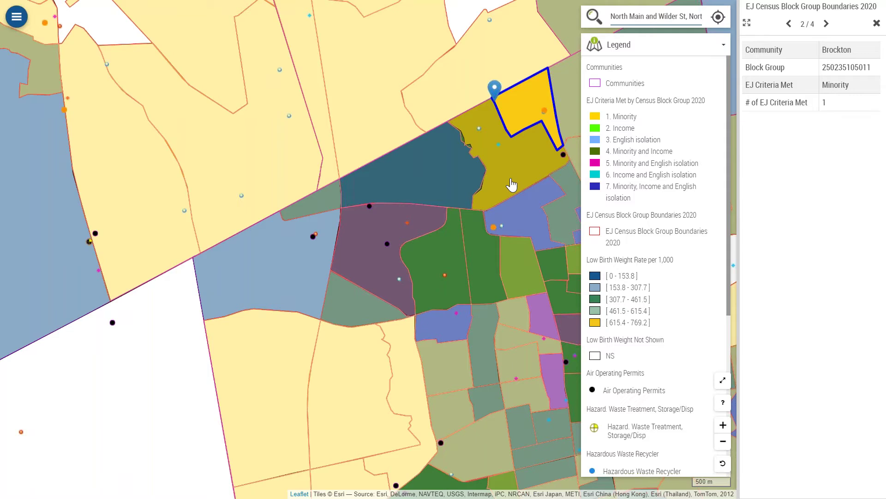
pyautogui.click(826, 24)
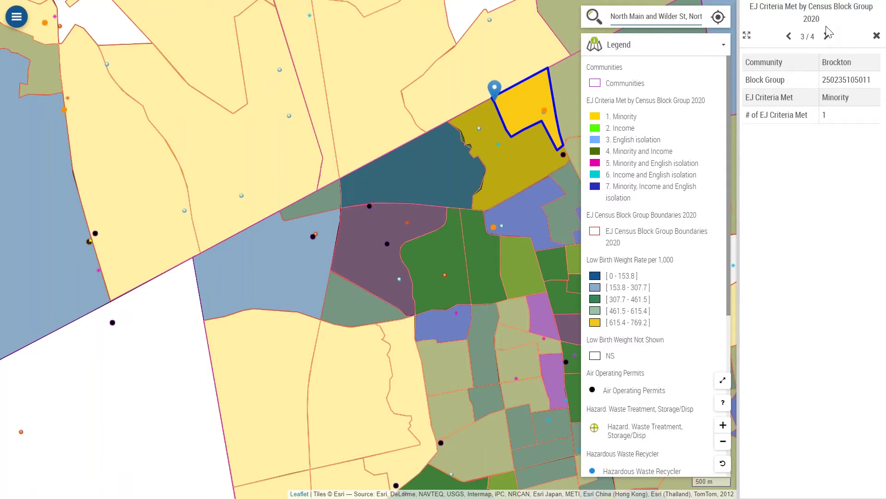
pyautogui.click(827, 37)
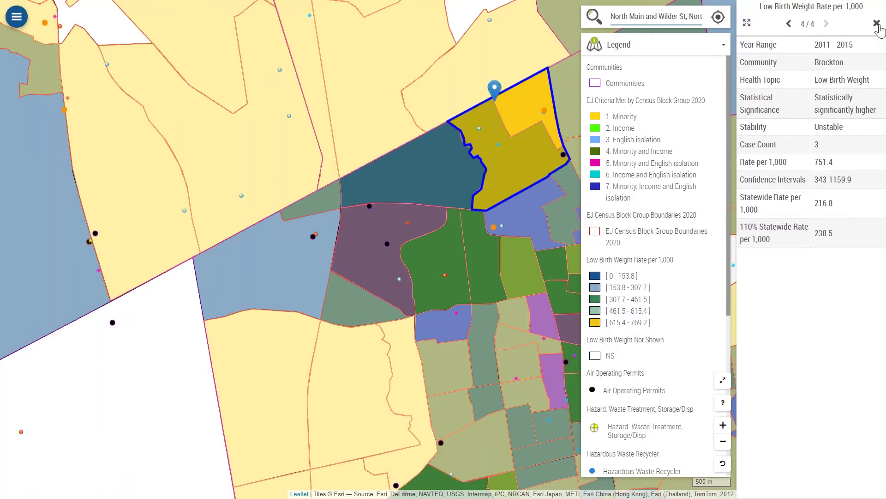
pyautogui.click(876, 24)
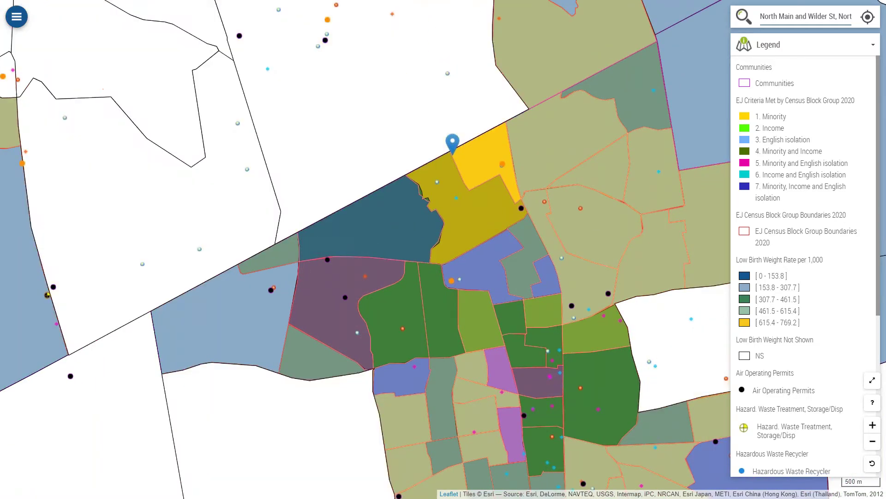
# Step: Drag the Low Birth Weight Rate layer's opacity slider left, then close the layers panel
pyautogui.click(16, 18)
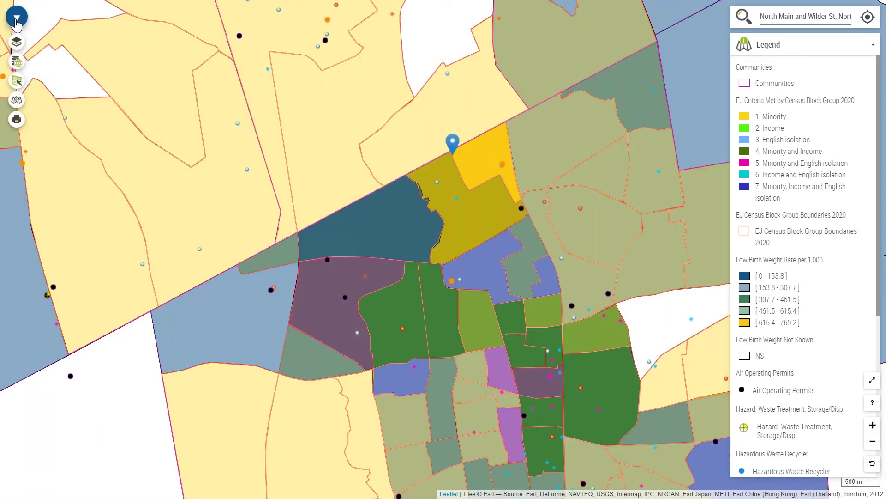
pyautogui.click(16, 41)
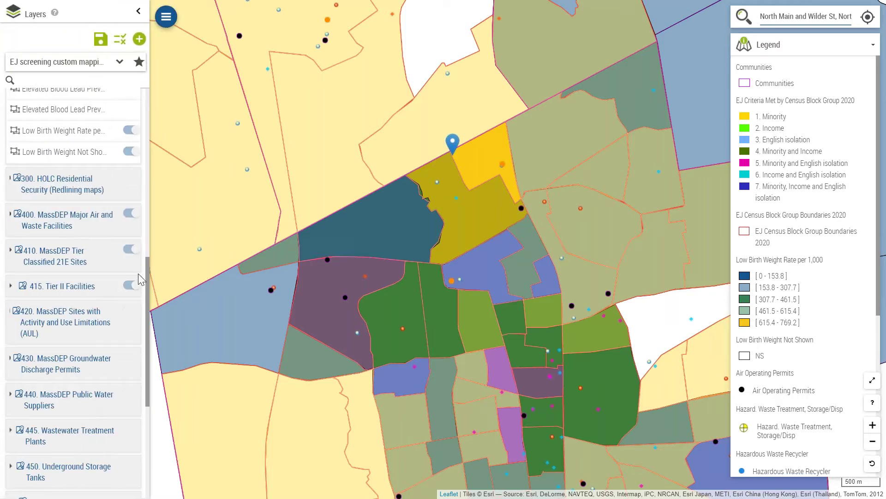
pyautogui.click(52, 134)
pyautogui.moveTo(123, 170); pyautogui.dragTo(42, 180)
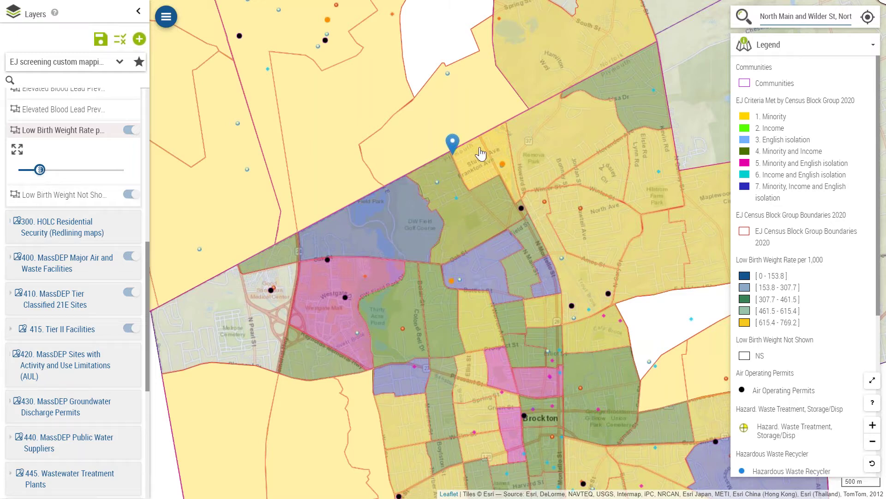
pyautogui.click(138, 11)
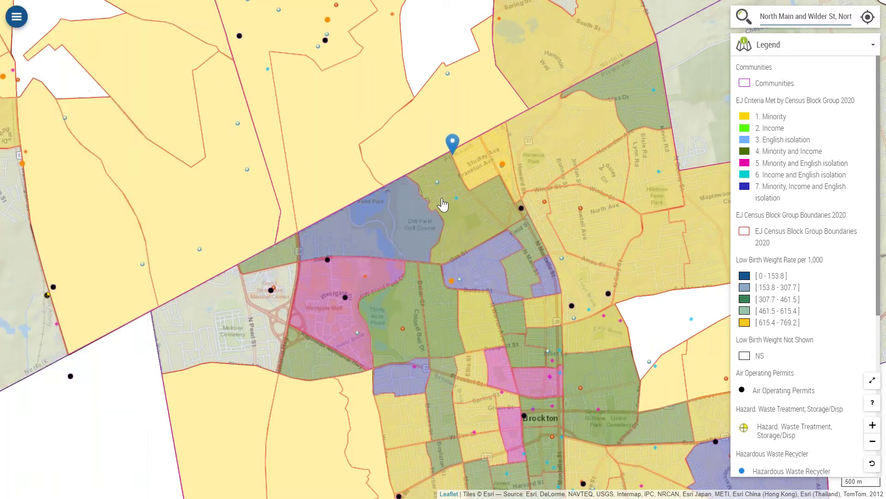
# Step: Zoom in to the 100 m scale and centre the pinned North Main and Wilder St marker
pyautogui.scroll(3, 452, 211)
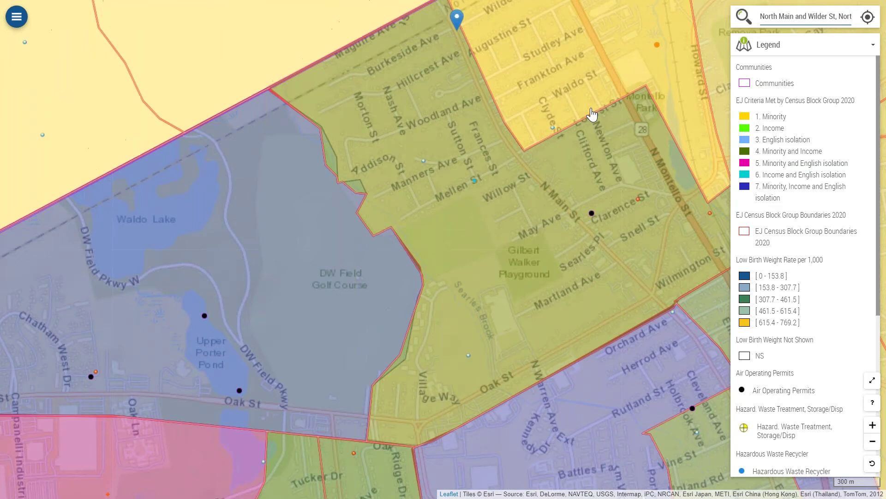
pyautogui.moveTo(583, 190); pyautogui.dragTo(489, 249)
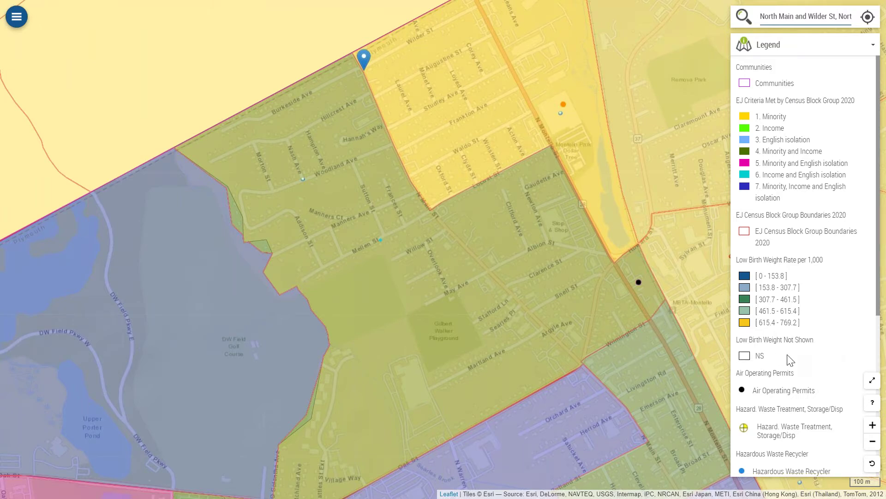
# Step: Show the details of the TECH LUBE Large Quantity Generator at 881 North Montello St
pyautogui.click(562, 106)
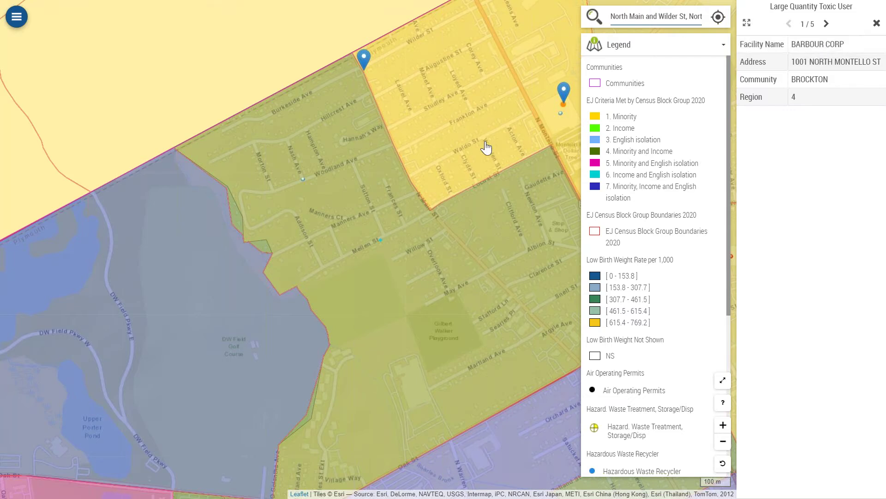
pyautogui.moveTo(485, 146); pyautogui.dragTo(329, 153)
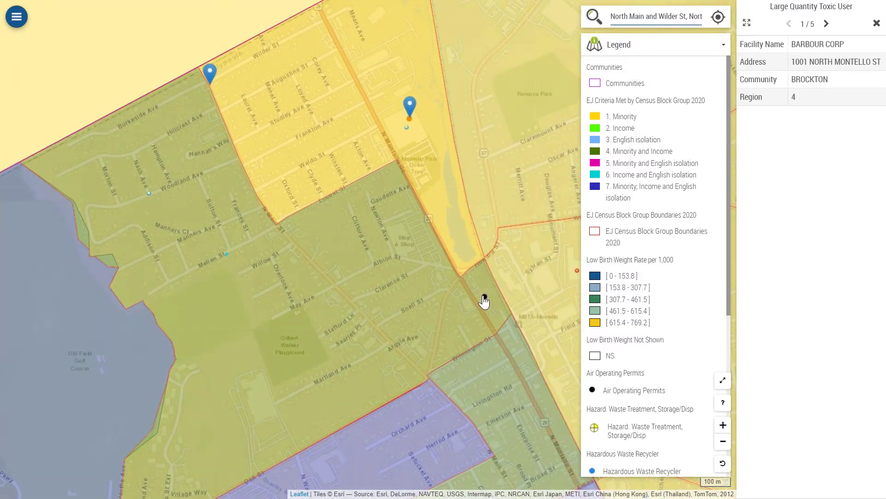
pyautogui.click(486, 300)
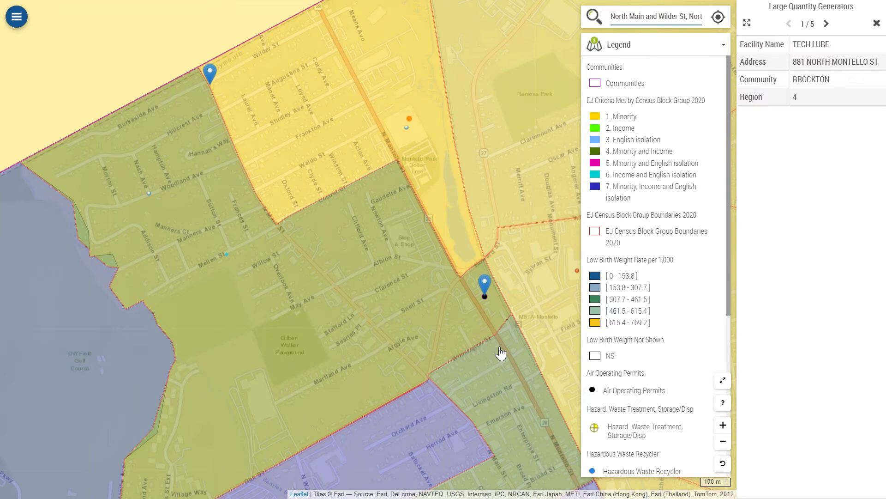
pyautogui.scroll(1, 500, 353)
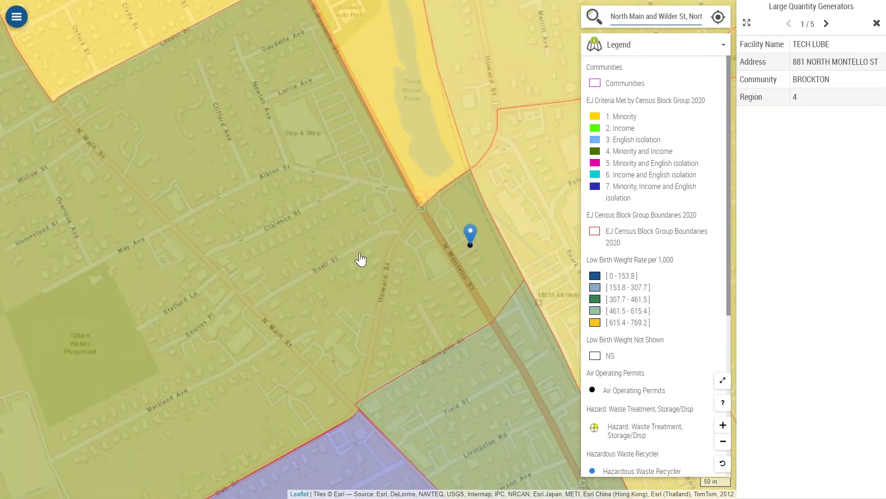
pyautogui.scroll(-2, 361, 259)
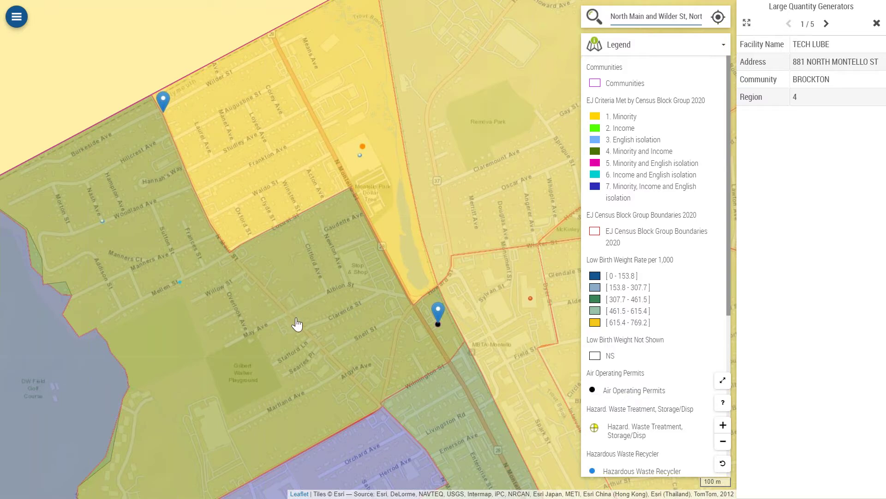
pyautogui.moveTo(289, 330); pyautogui.dragTo(340, 257)
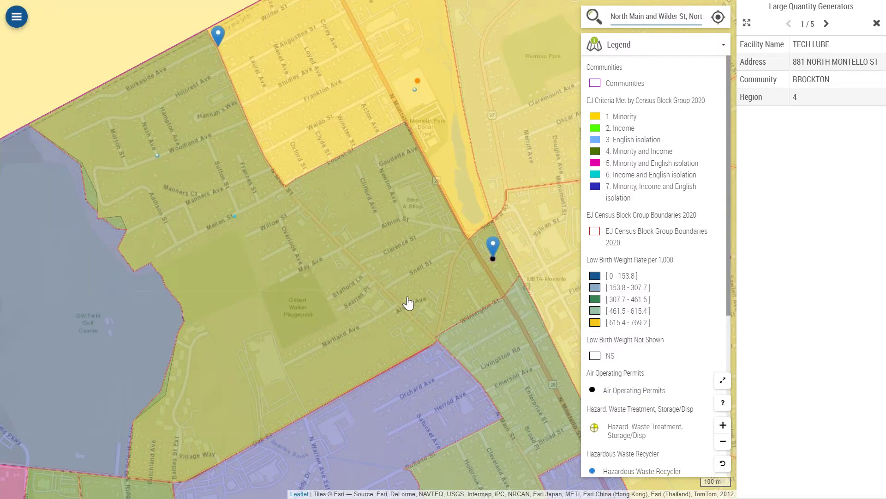
pyautogui.moveTo(383, 267); pyautogui.dragTo(385, 299)
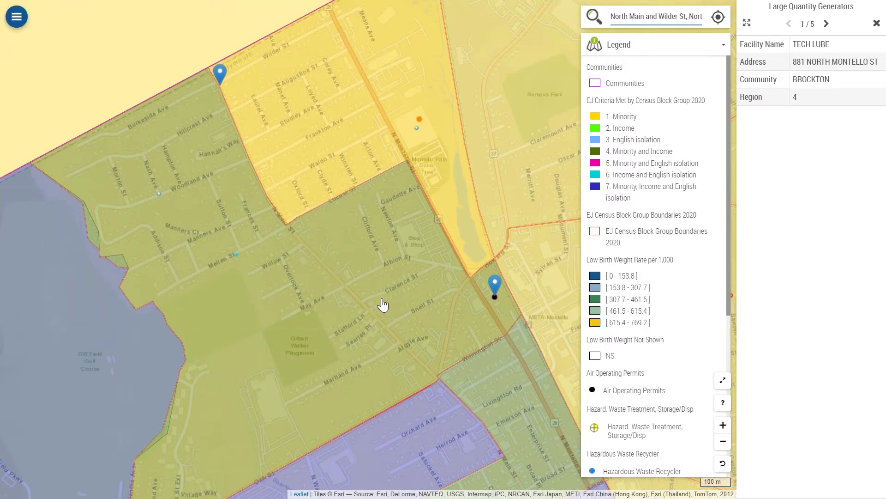
pyautogui.moveTo(366, 242); pyautogui.dragTo(367, 258)
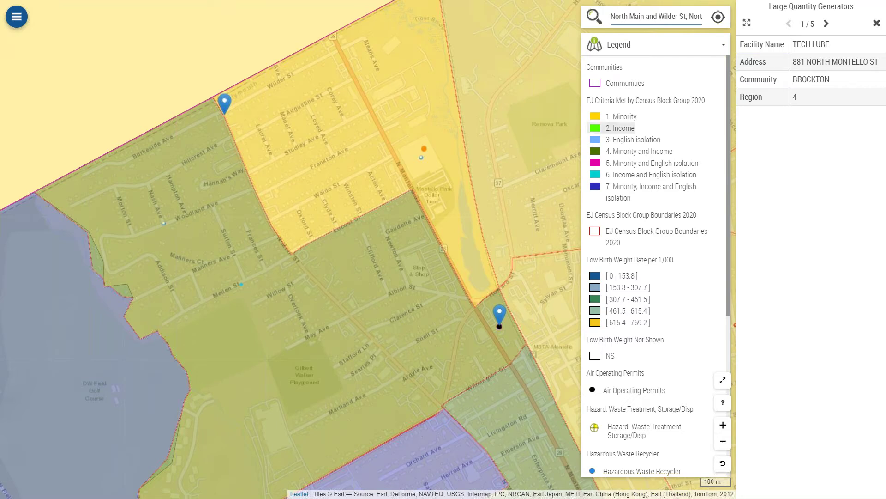
# Step: Dismiss the TECH LUBE facility details and bring up the Selection tools panel
pyautogui.click(876, 23)
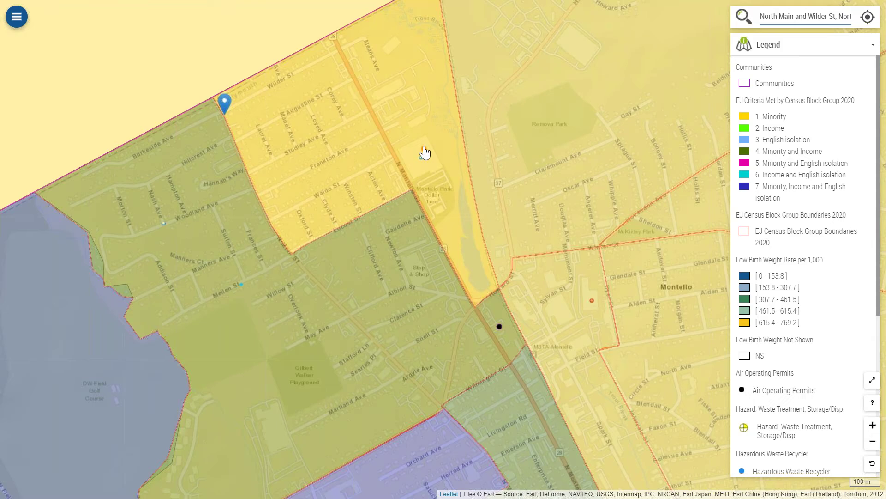
pyautogui.moveTo(460, 246); pyautogui.dragTo(466, 267)
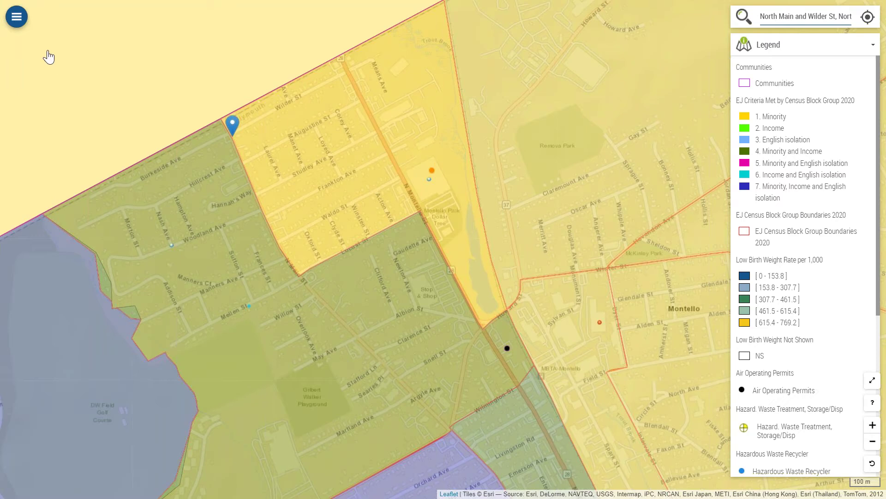
pyautogui.click(17, 18)
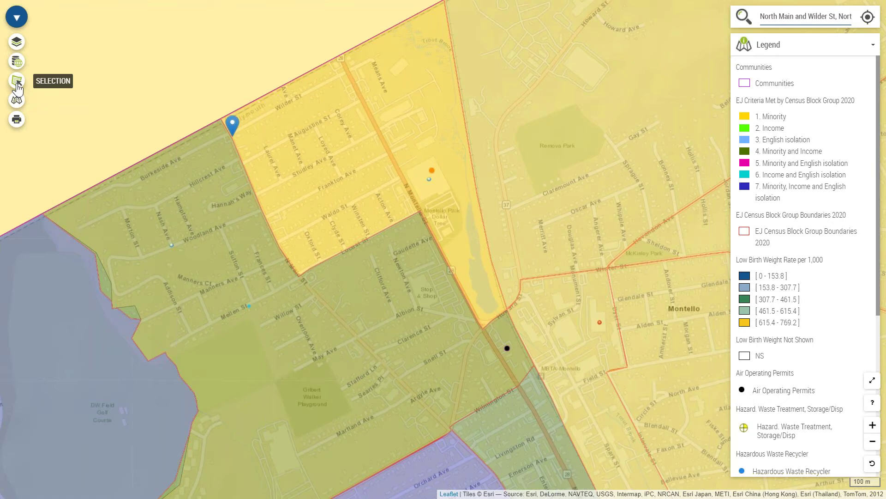
pyautogui.click(17, 82)
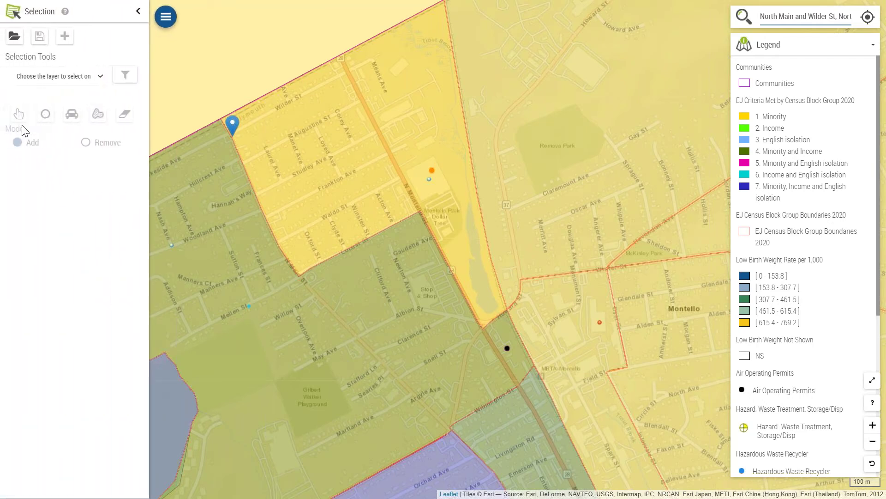
# Step: Choose MA_Tier_II_Facilities as the layer to select on
pyautogui.click(42, 82)
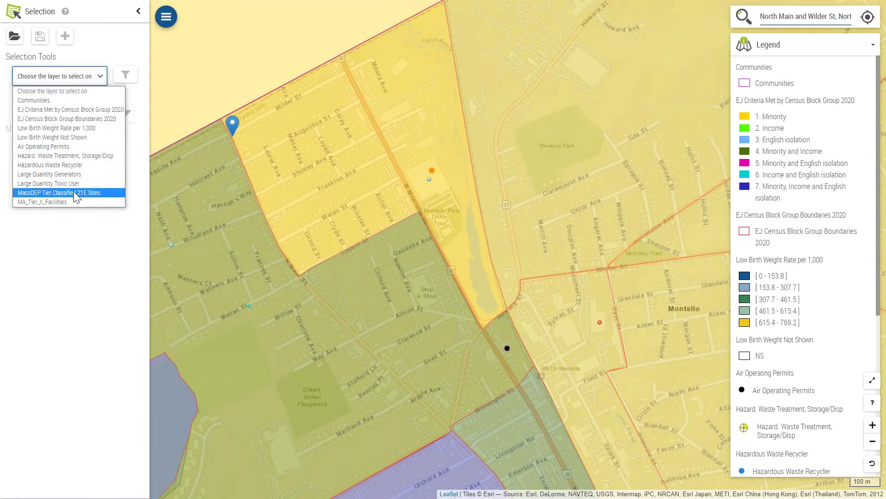
pyautogui.click(59, 201)
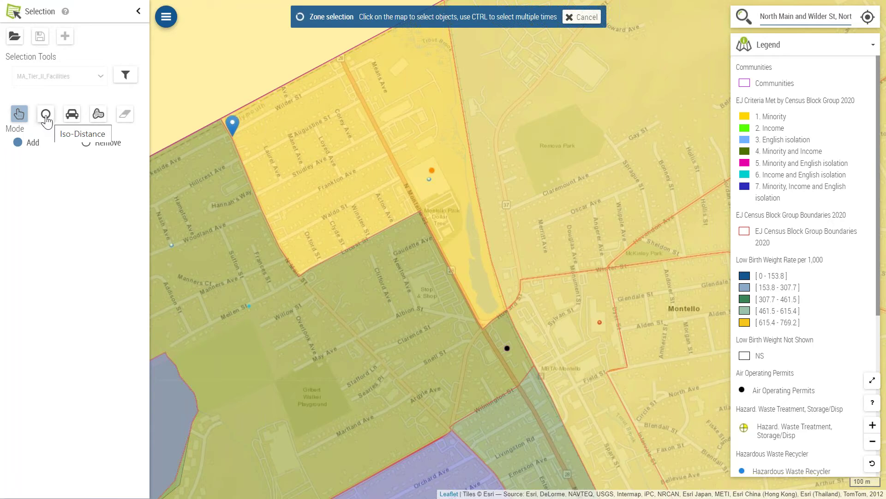
pyautogui.click(45, 116)
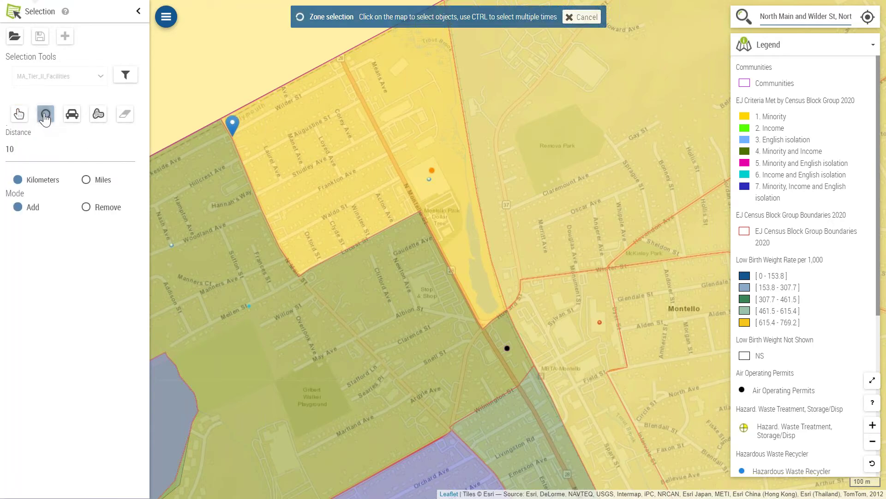
pyautogui.click(86, 179)
pyautogui.click(25, 148)
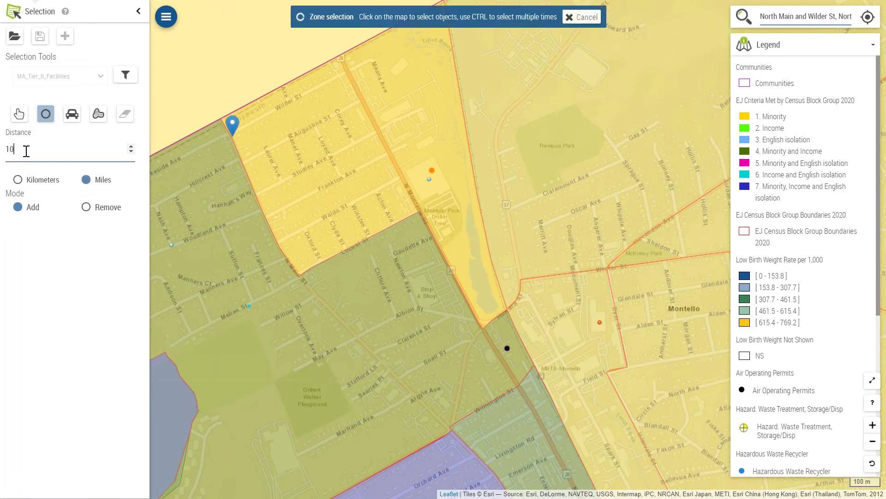
pyautogui.press('BackSpace')
pyautogui.click(434, 177)
pyautogui.click(434, 177)
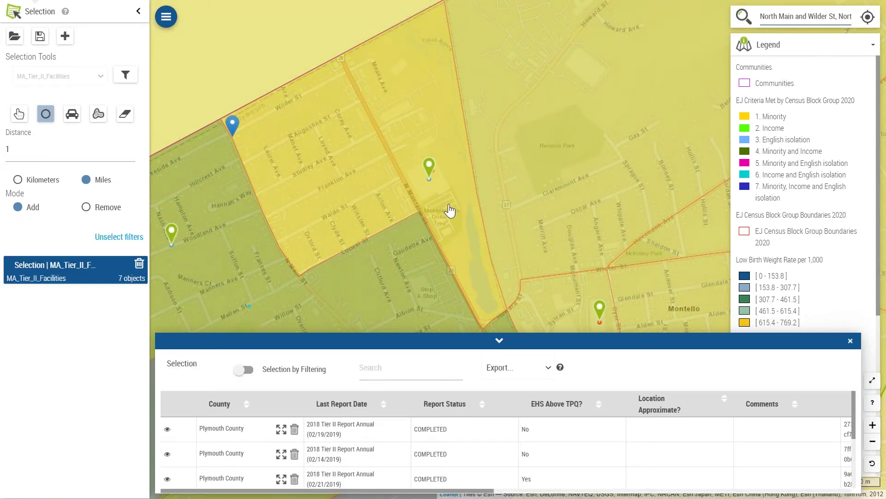
pyautogui.scroll(-1, 451, 211)
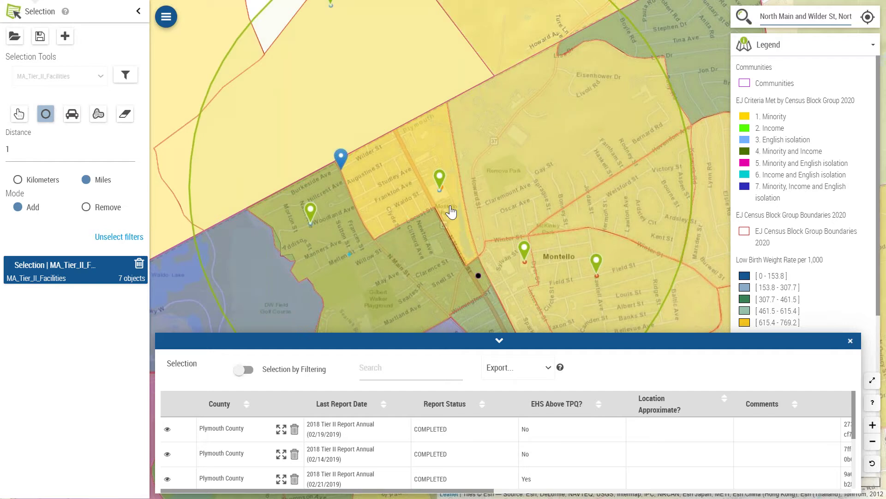
pyautogui.scroll(-1, 451, 211)
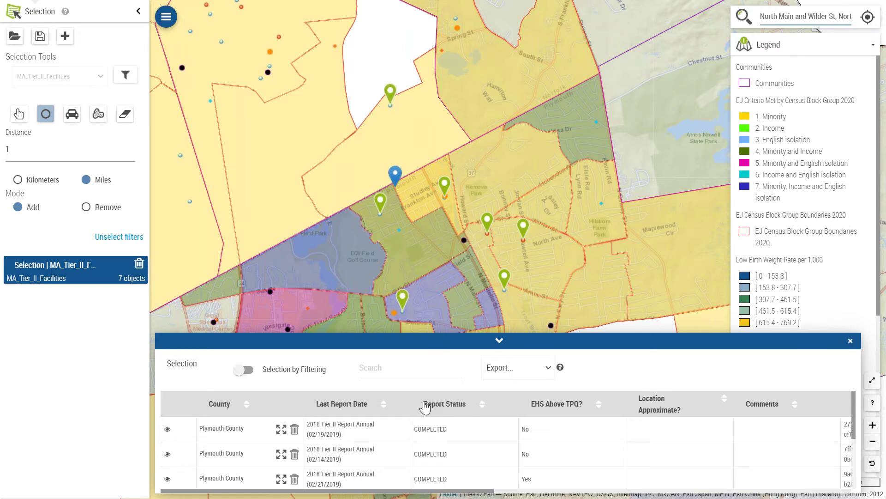
pyautogui.scroll(-5, 378, 420)
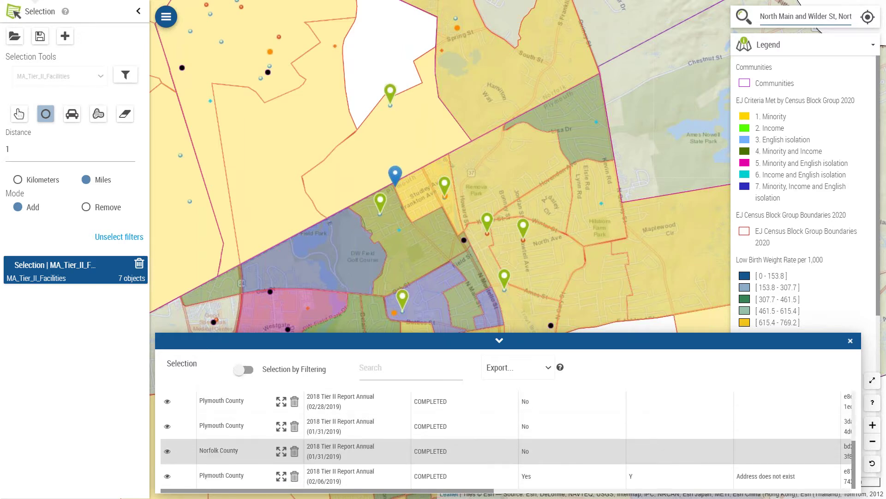
pyautogui.scroll(5, 499, 451)
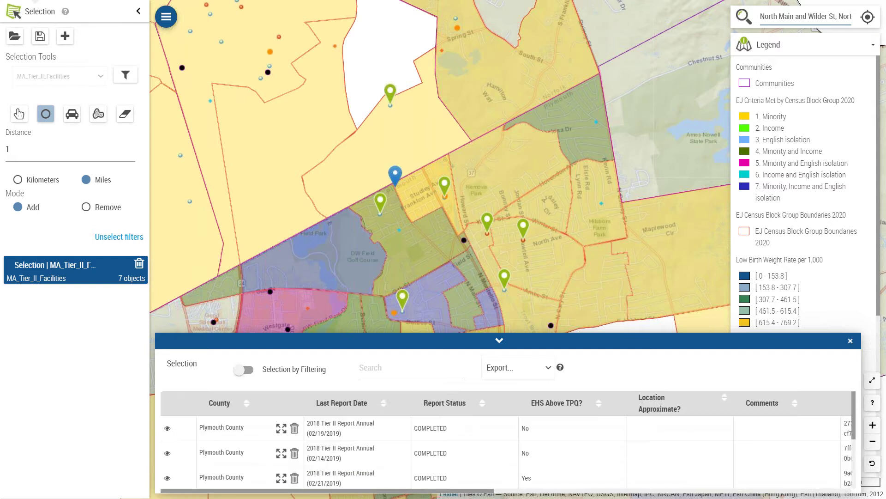
pyautogui.click(512, 371)
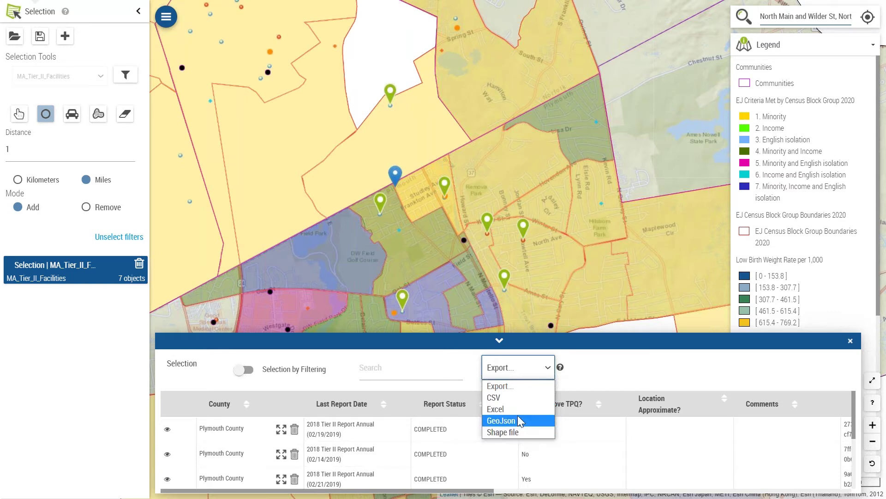
pyautogui.click(528, 370)
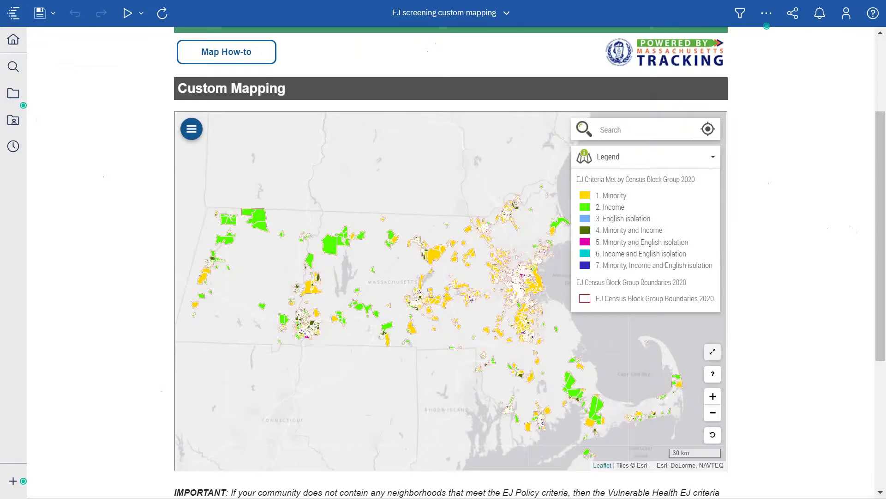
pyautogui.scroll(-3, 206, 124)
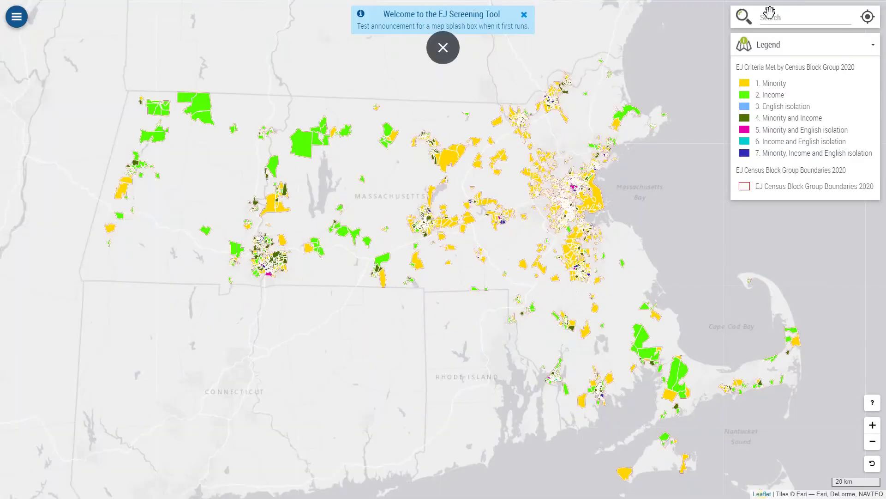
# Step: Search for the Main St address in Templeton and zoom to the Templeton, Massachusetts match
pyautogui.click(772, 17)
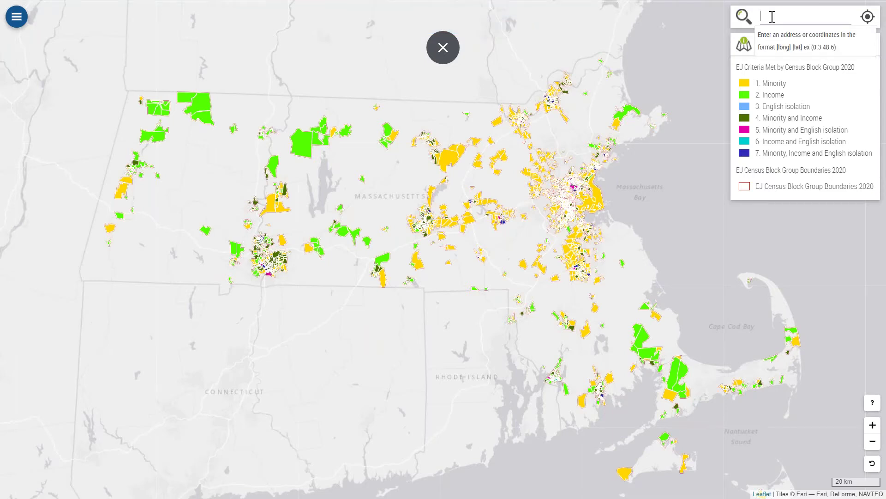
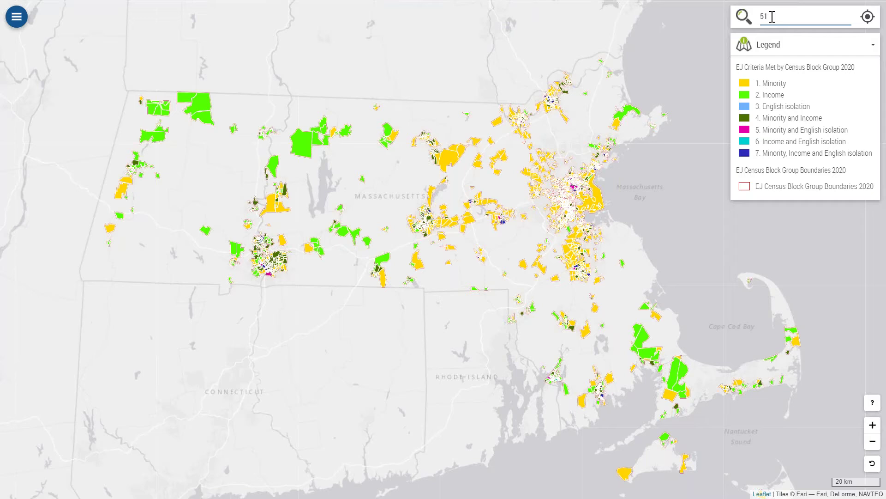
pyautogui.press('Return')
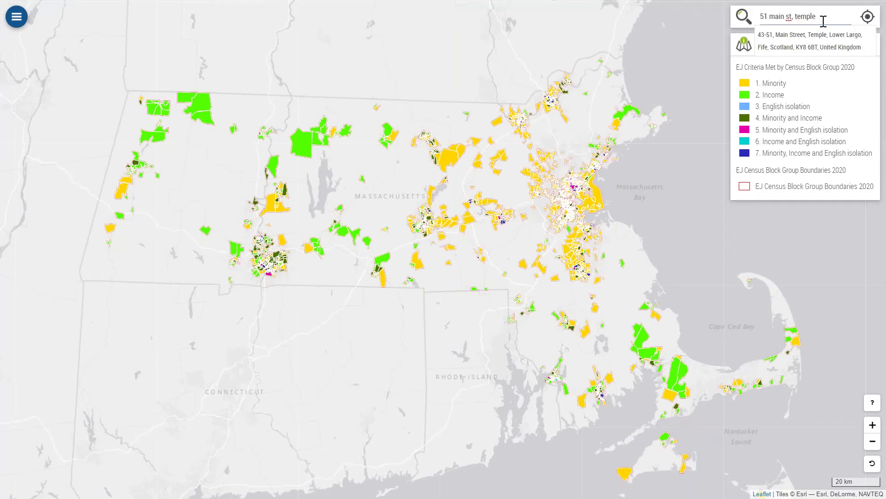
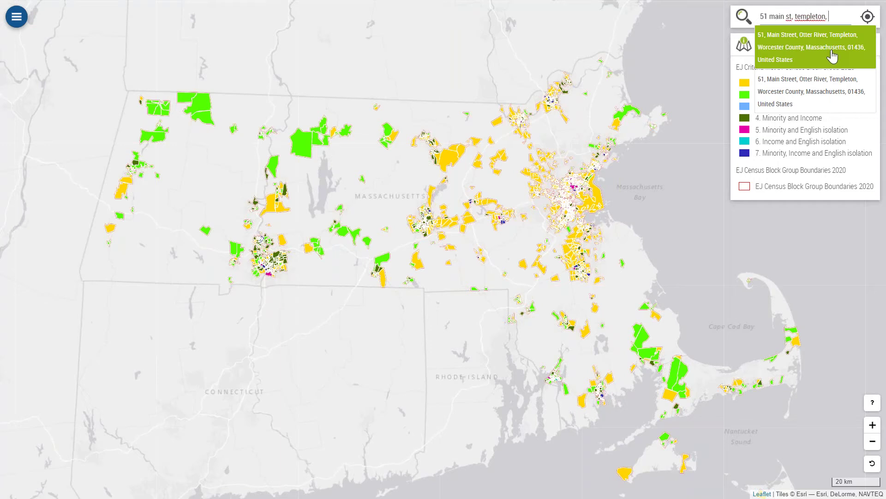
pyautogui.click(832, 56)
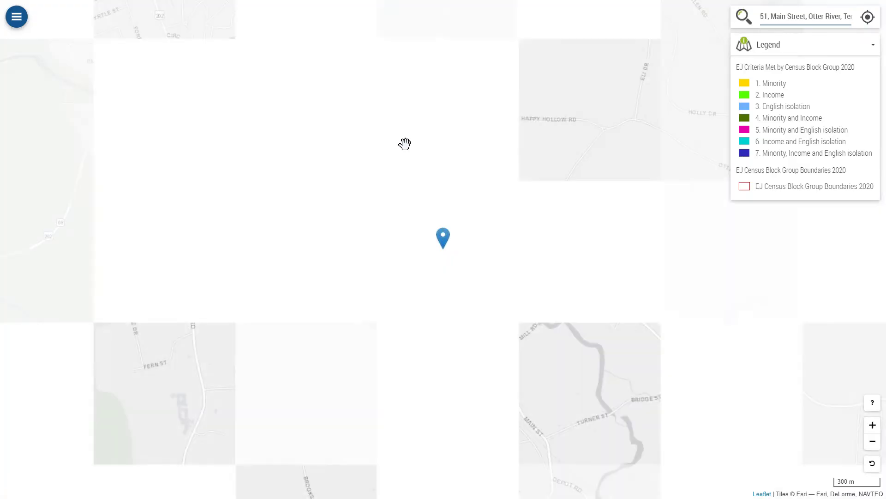
# Step: Zoom out to the 1 km scale to show the coloured EJ block groups around Gardner
pyautogui.click(17, 16)
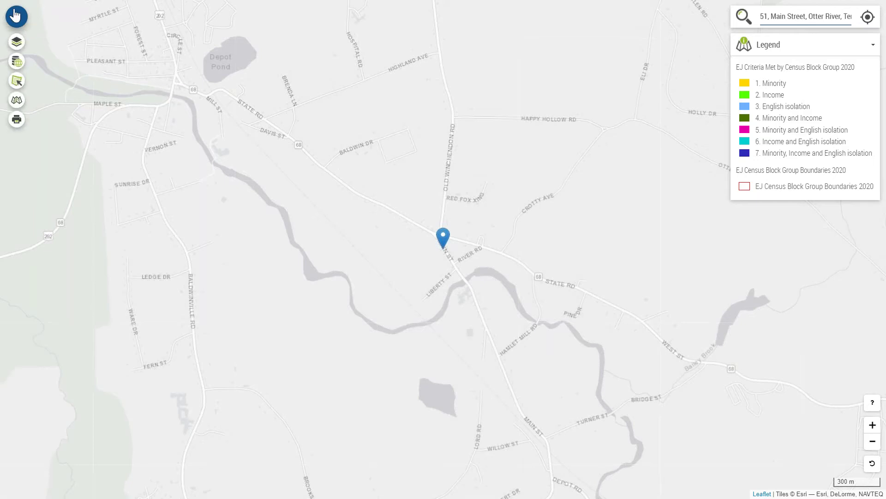
pyautogui.scroll(-1, 283, 115)
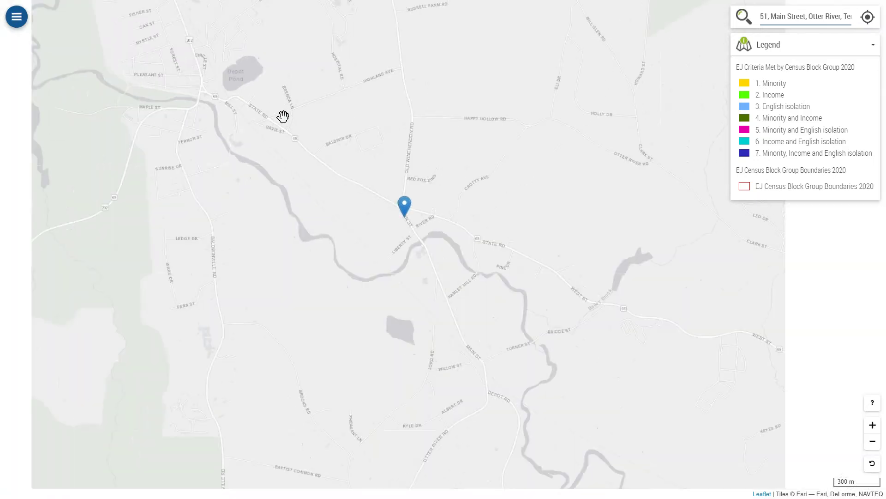
pyautogui.scroll(-1, 368, 139)
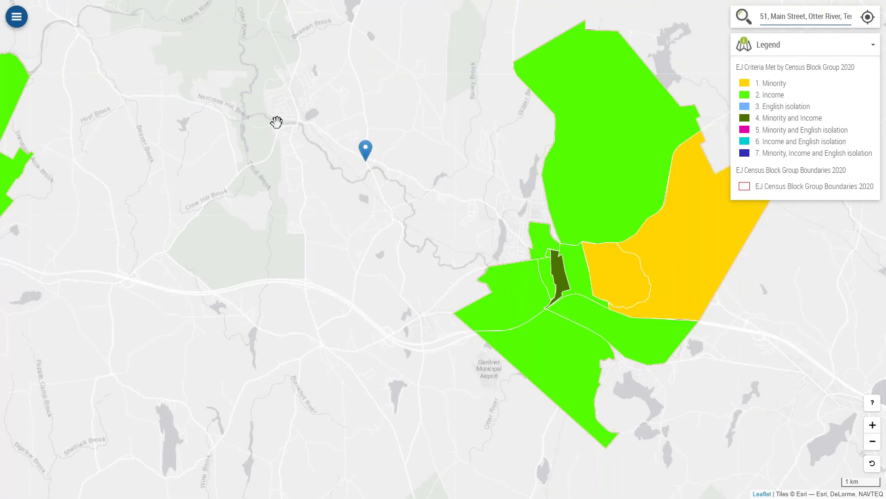
pyautogui.click(17, 17)
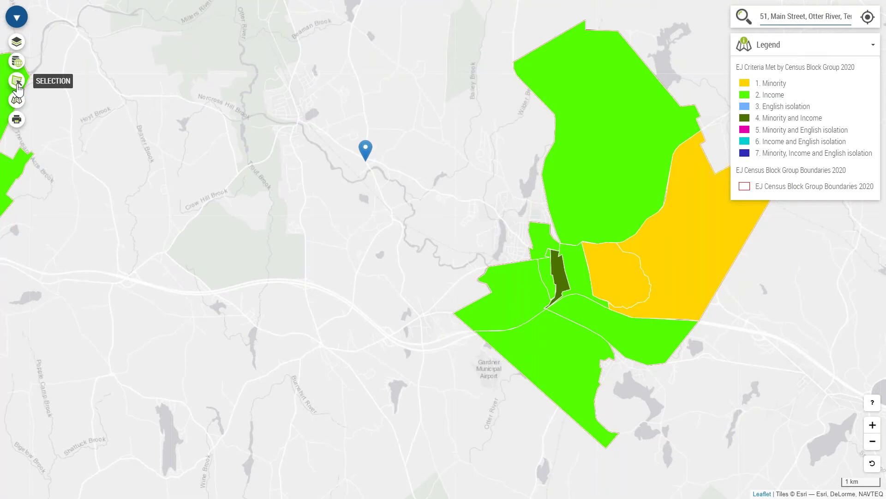
# Step: Open the Selection tools targeting the EJ Criteria Met by Census Block Group 2020 layer
pyautogui.click(17, 85)
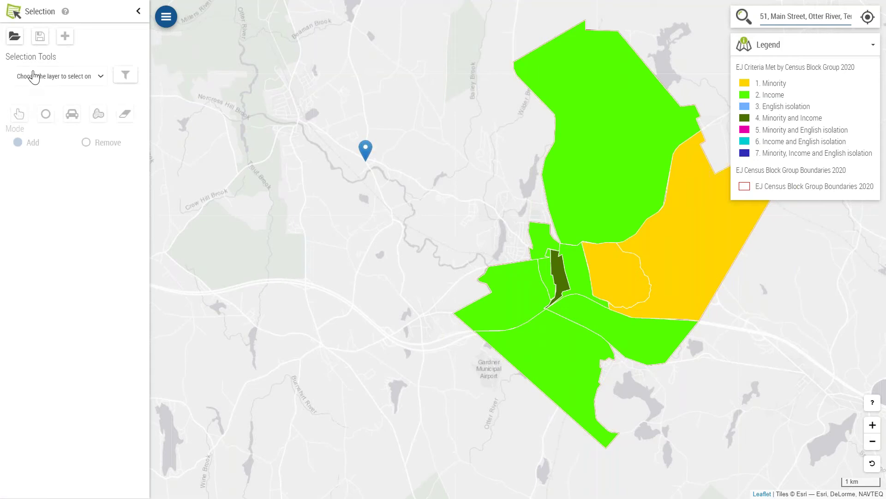
pyautogui.click(35, 76)
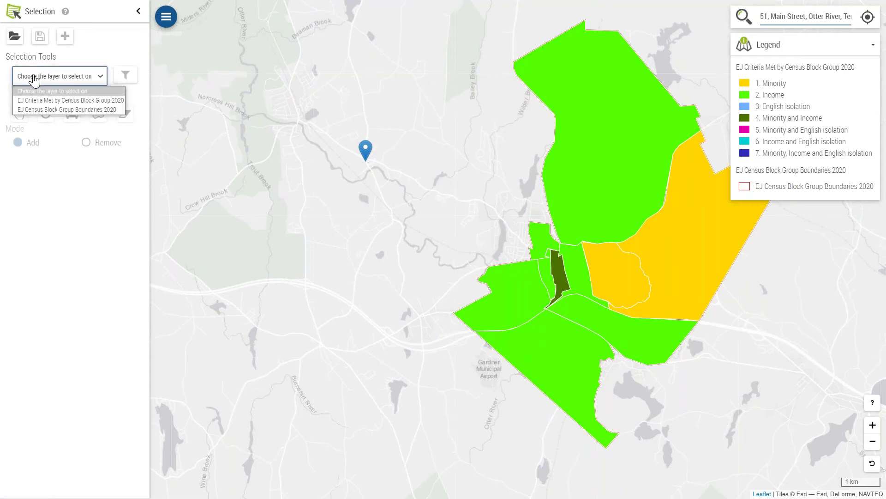
pyautogui.click(33, 101)
# Step: Run a 5-mile distance circle selection around the Templeton marker
pyautogui.click(45, 115)
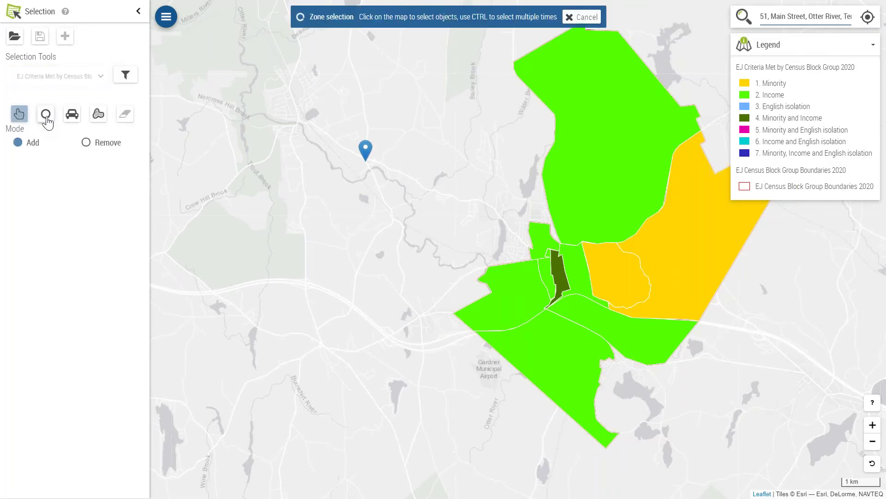
pyautogui.click(45, 115)
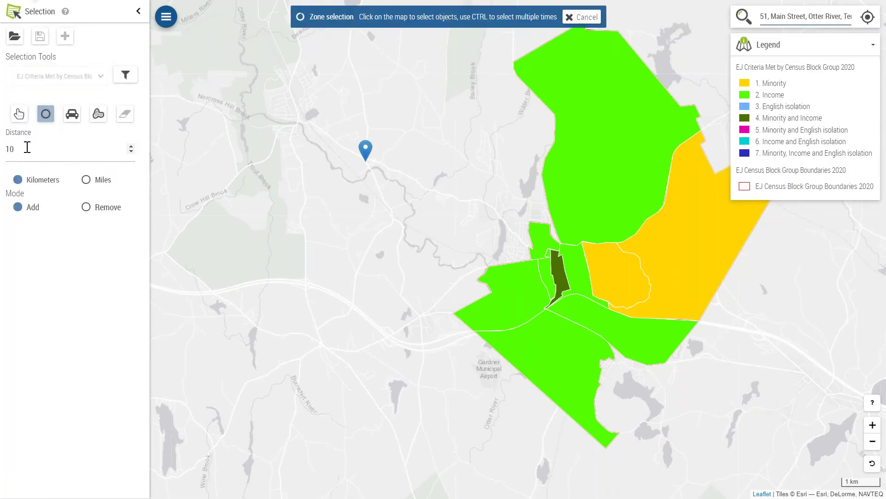
pyautogui.click(86, 179)
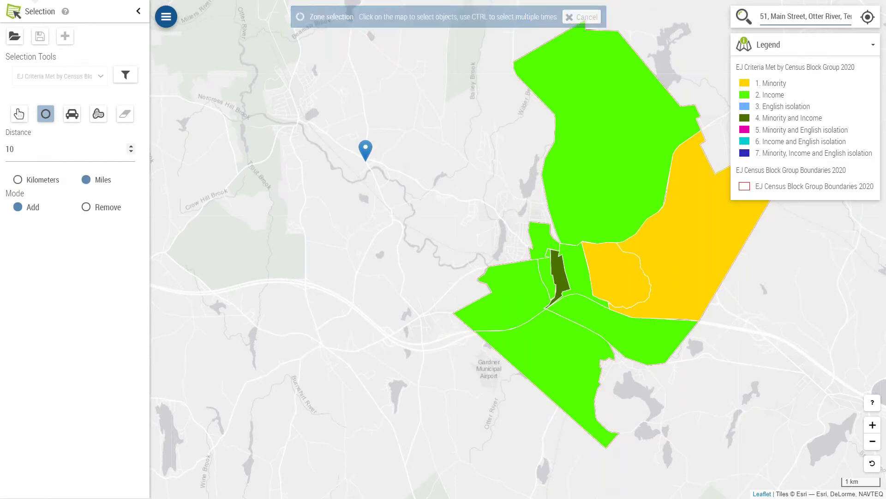
pyautogui.click(34, 151)
pyautogui.press('BackSpace')
pyautogui.press('BackSpace')
pyautogui.write('5')
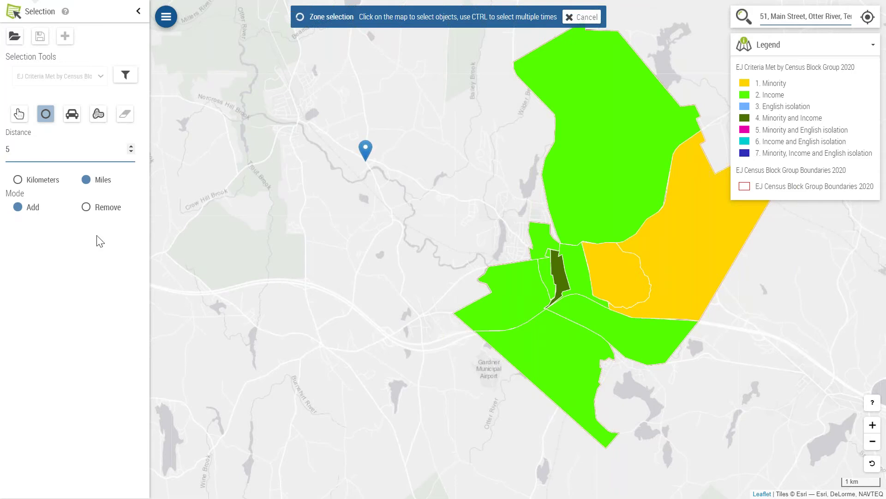
pyautogui.click(367, 152)
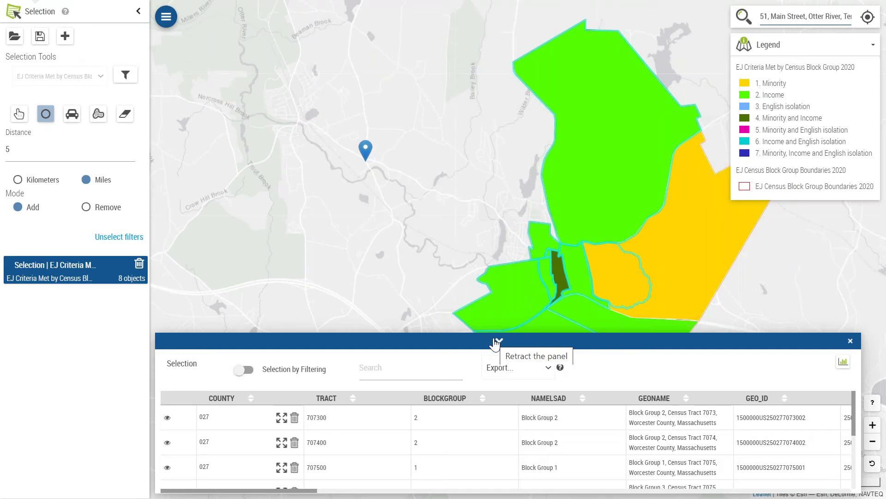
# Step: Retract the 8-record results table and close the Selection panel
pyautogui.click(495, 342)
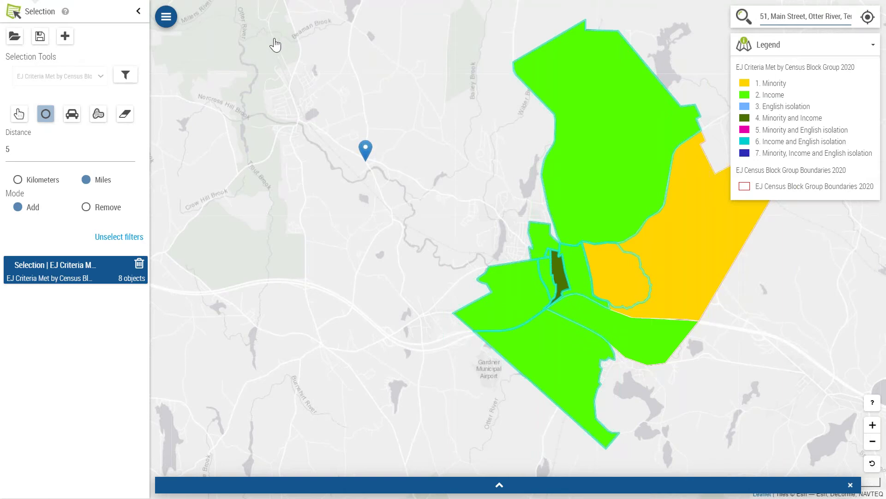
pyautogui.click(138, 21)
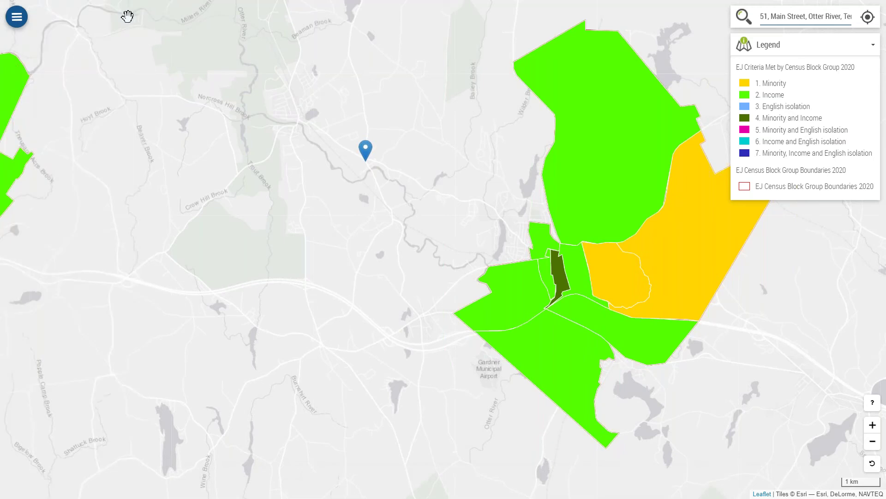
pyautogui.click(18, 17)
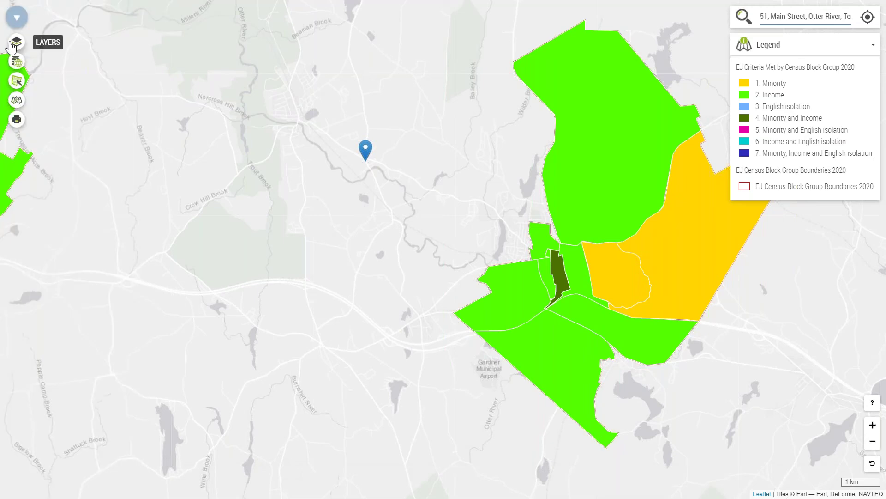
pyautogui.click(17, 41)
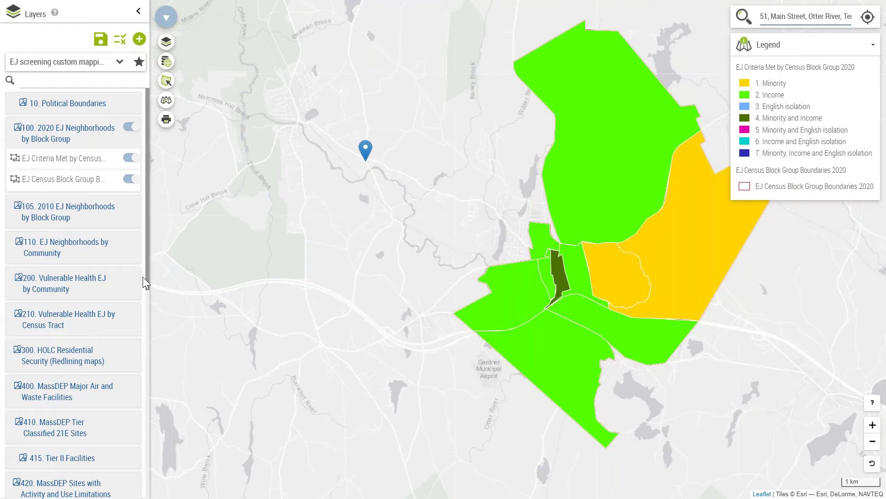
pyautogui.moveTo(147, 276); pyautogui.dragTo(142, 418)
pyautogui.click(52, 383)
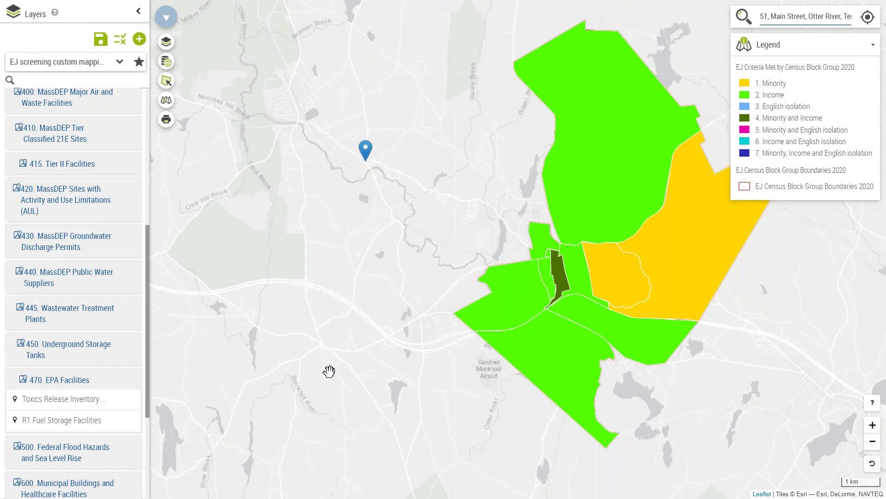
pyautogui.moveTo(95, 428)
pyautogui.scroll(-3, 113, 429)
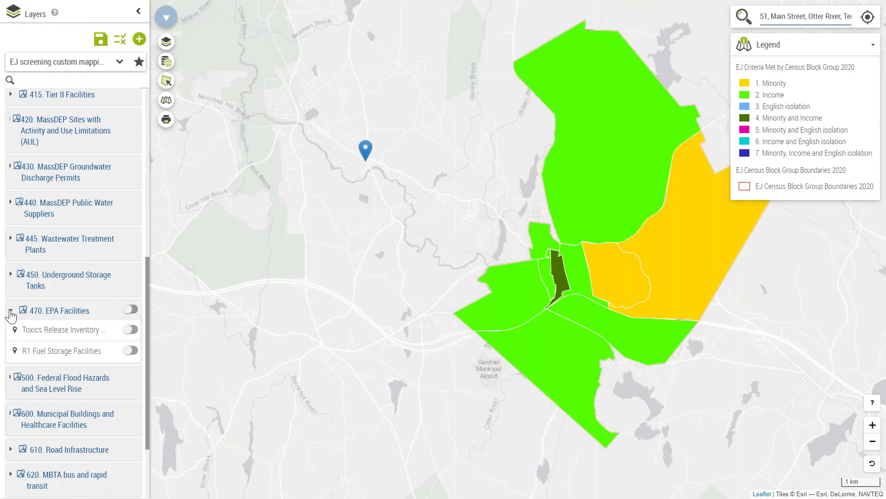
pyautogui.click(11, 316)
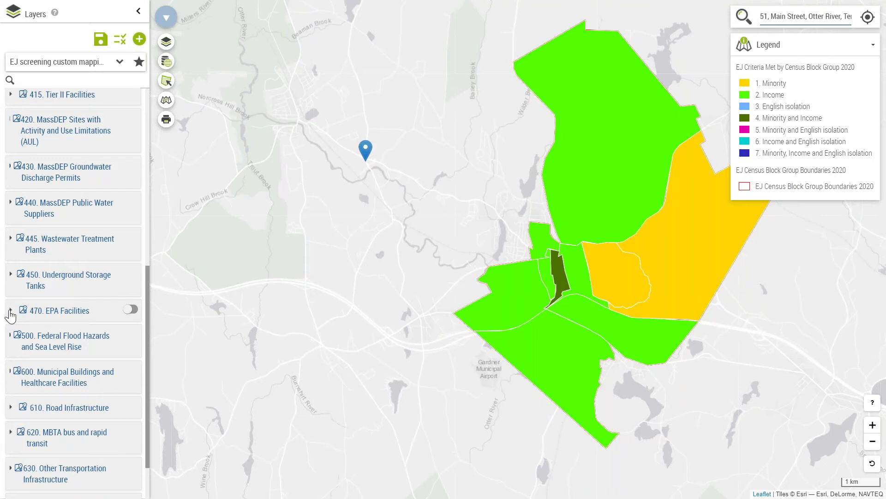
pyautogui.click(137, 13)
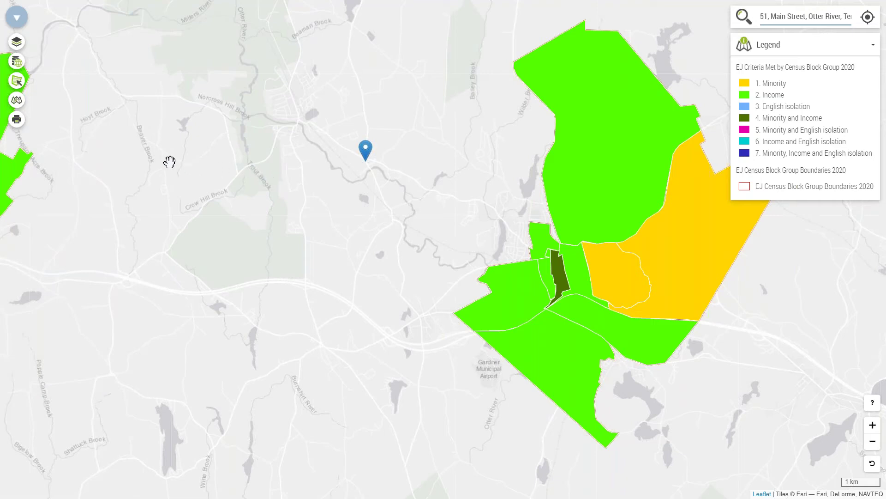
pyautogui.moveTo(169, 162); pyautogui.dragTo(179, 203)
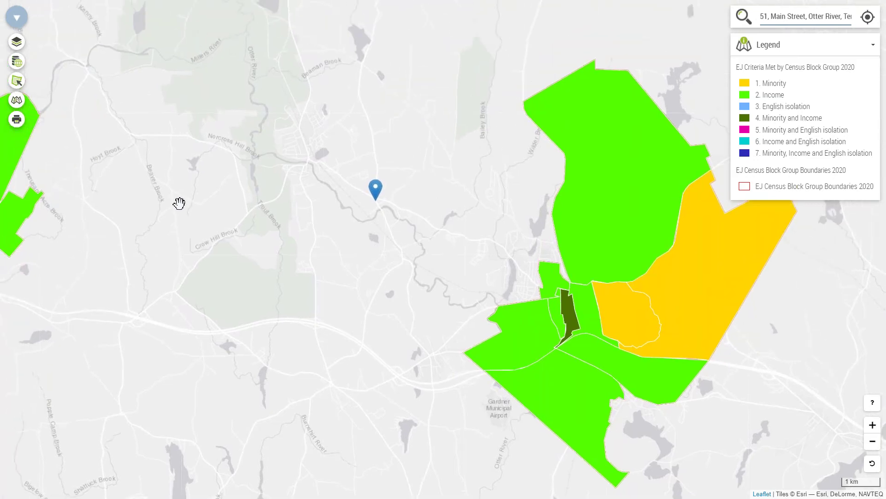